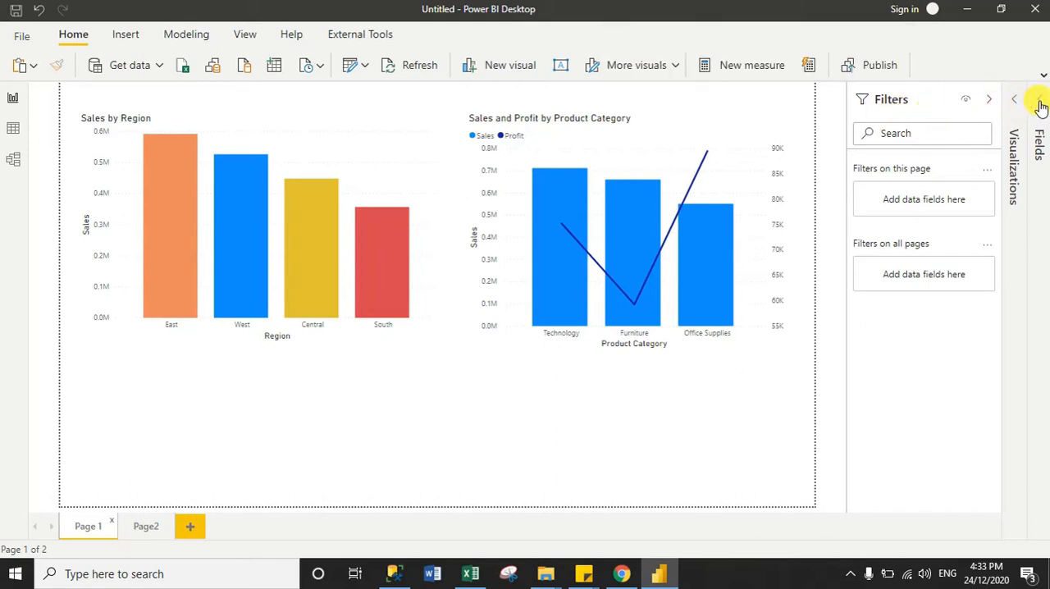
Look over the available fields and visualization types, and view the charts on Page 1 and Page2
click(1039, 144)
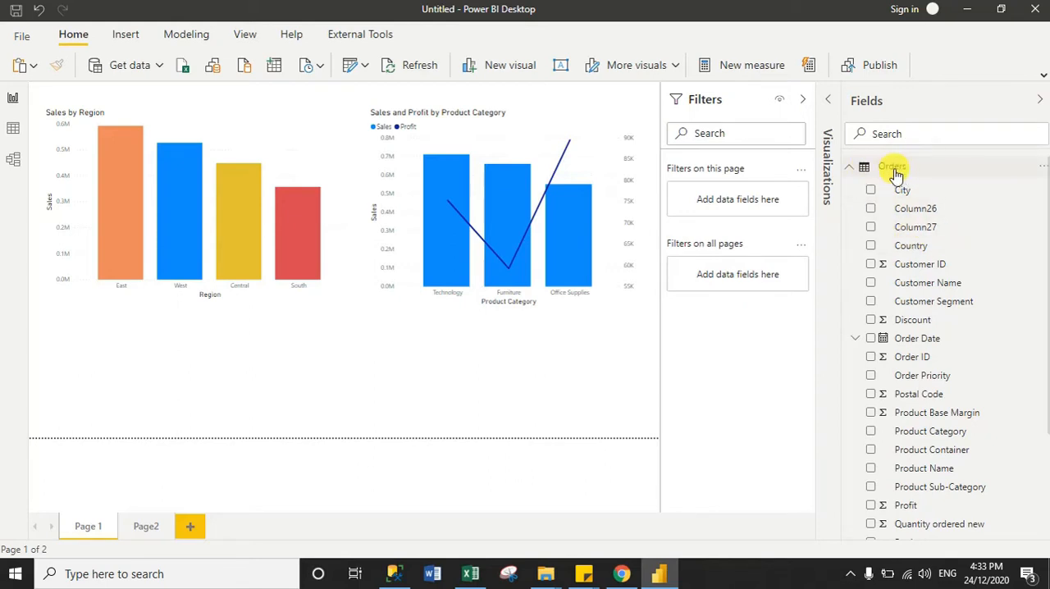
click(1040, 103)
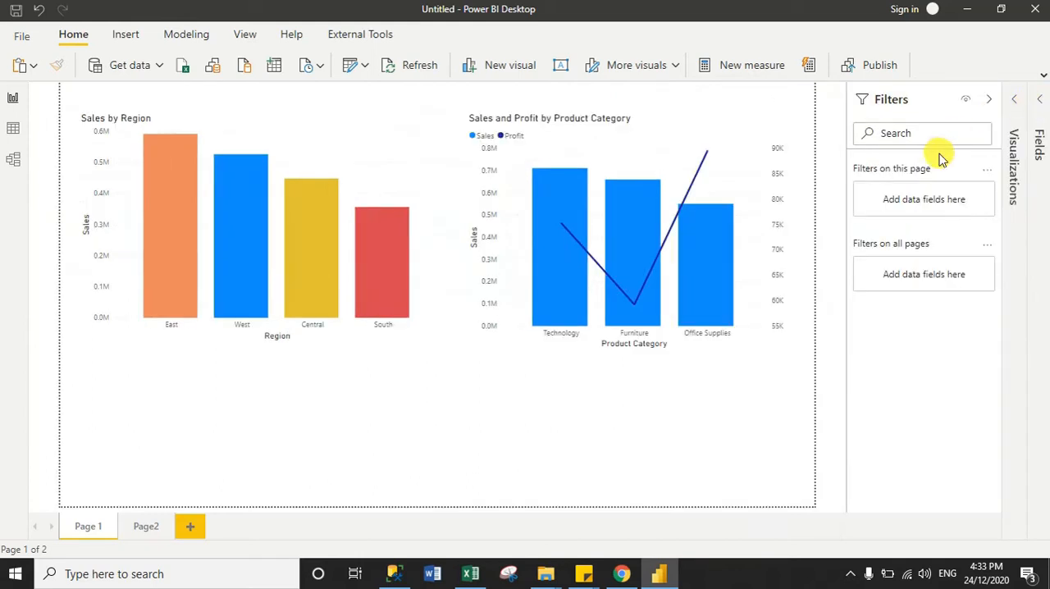
click(1008, 103)
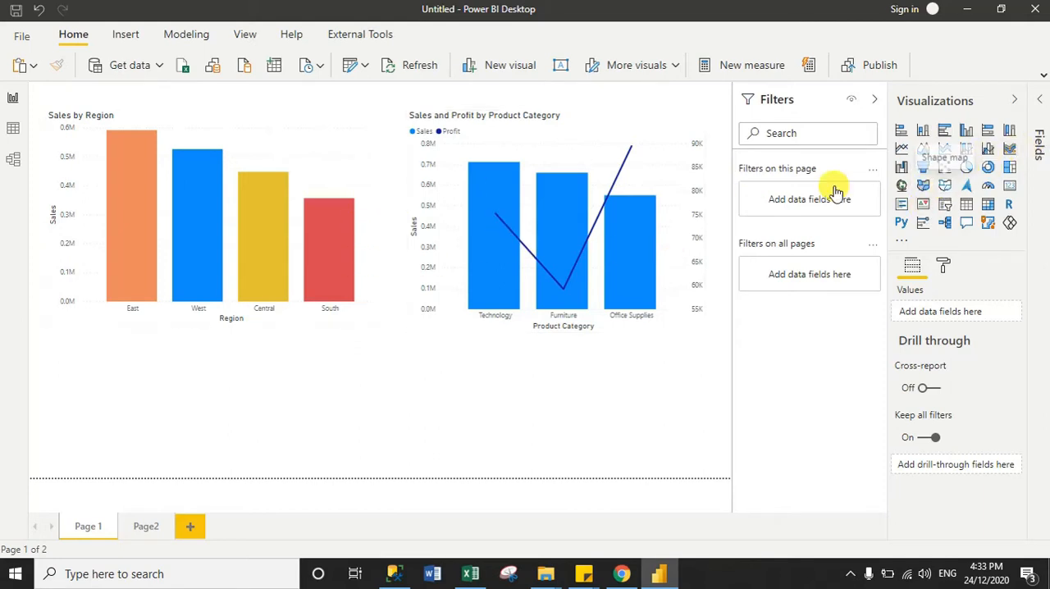
mouse_move(523, 187)
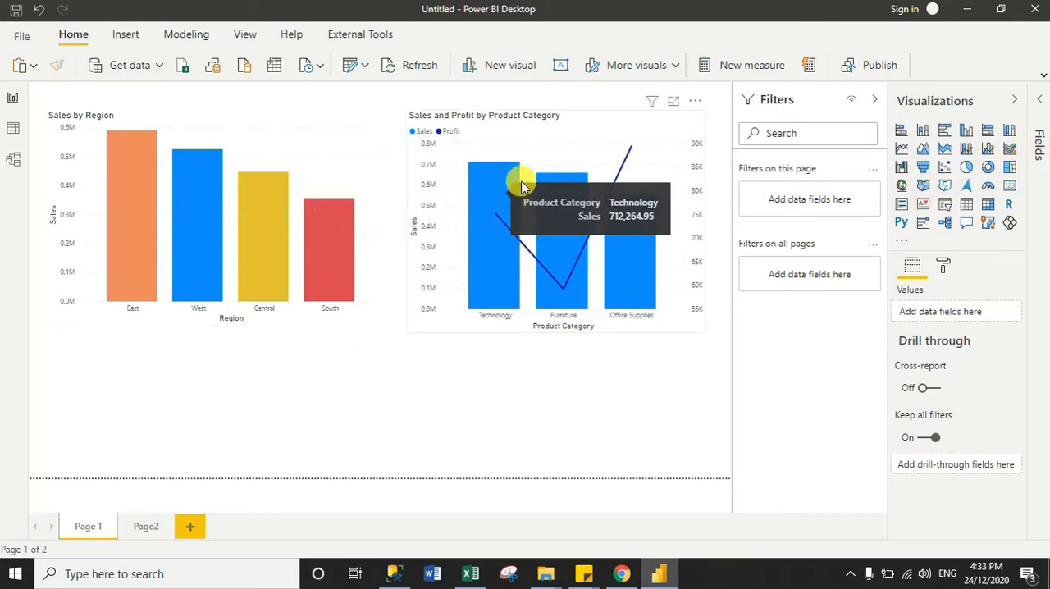
click(1014, 100)
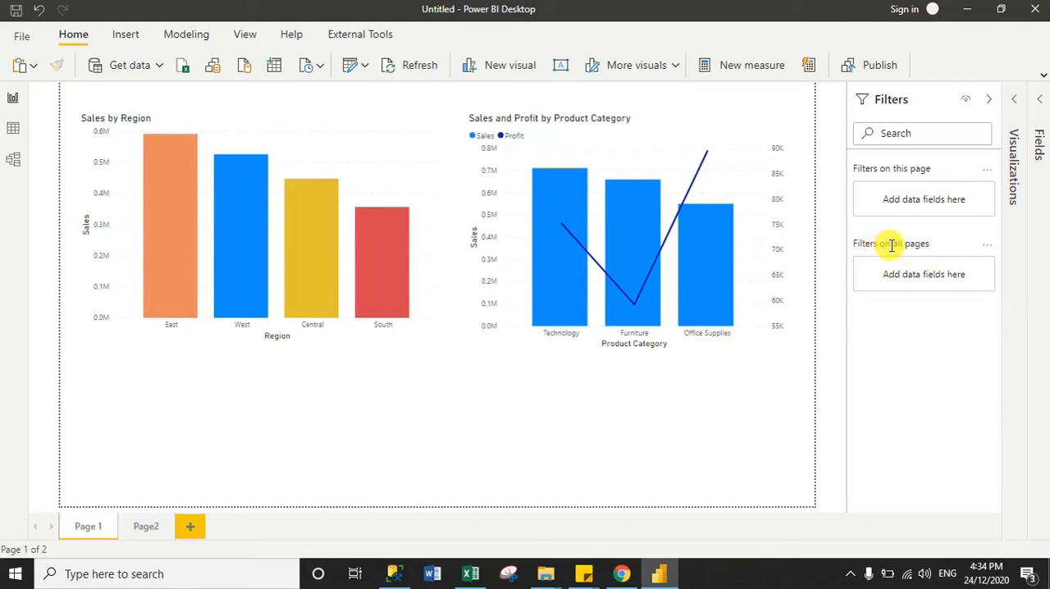
click(139, 529)
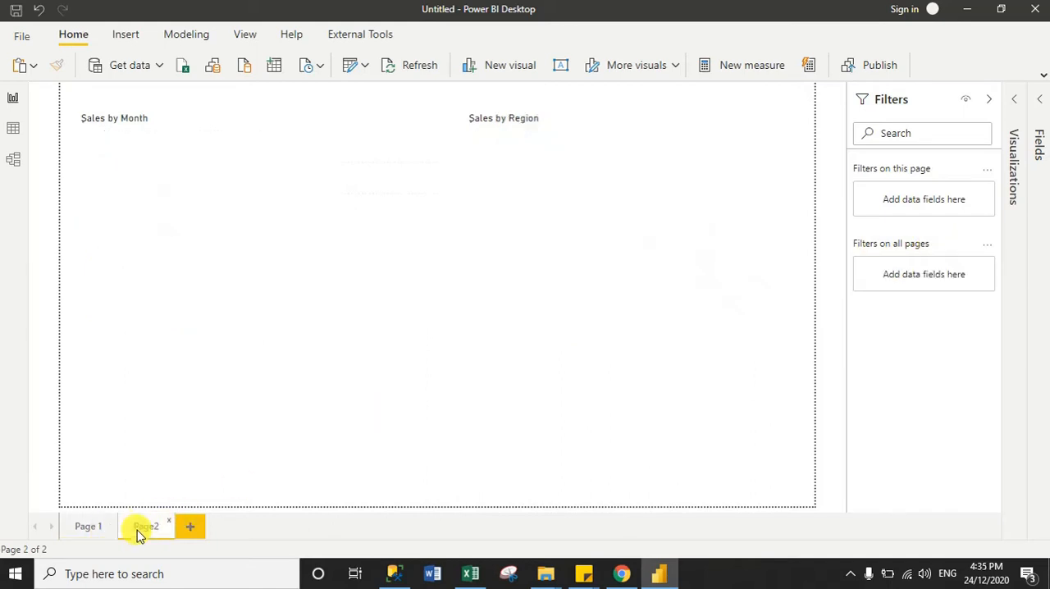
click(98, 531)
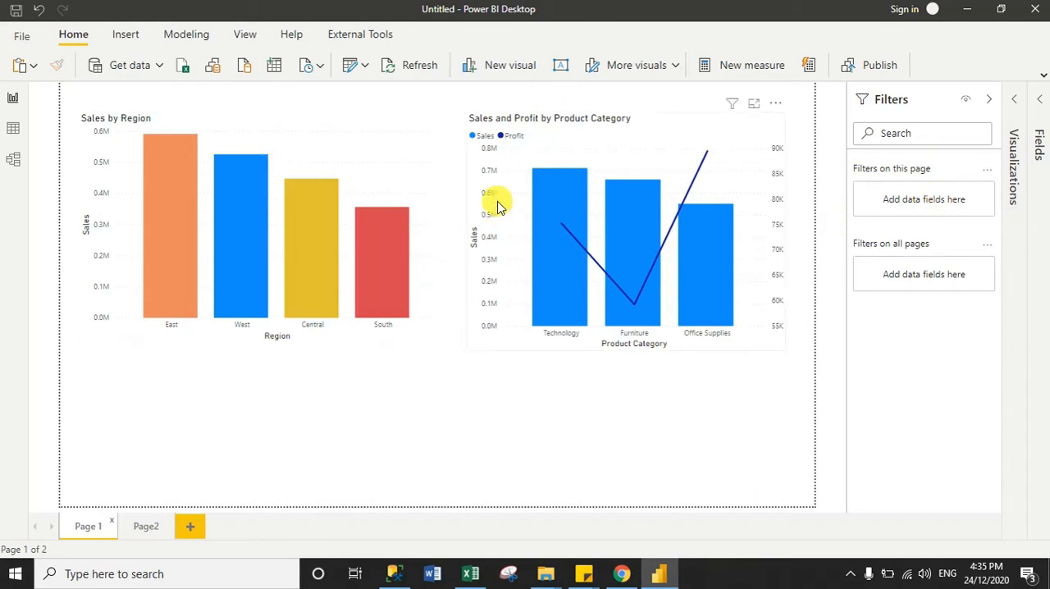
click(146, 535)
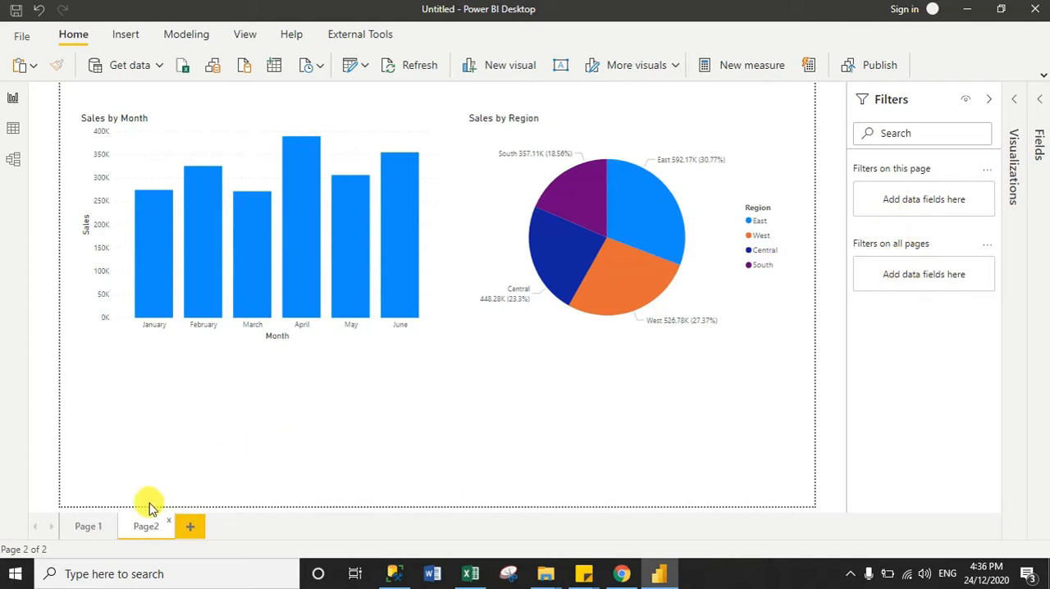
click(97, 526)
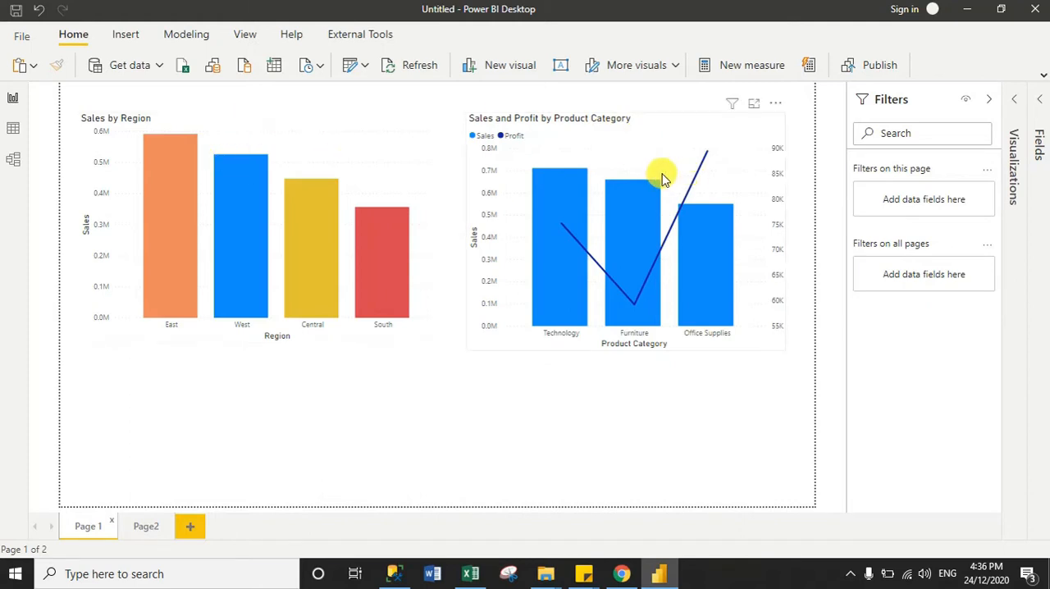
Select the Sales and Profit by Product Category chart and compare its visual-level filters with its assigned fields
click(633, 137)
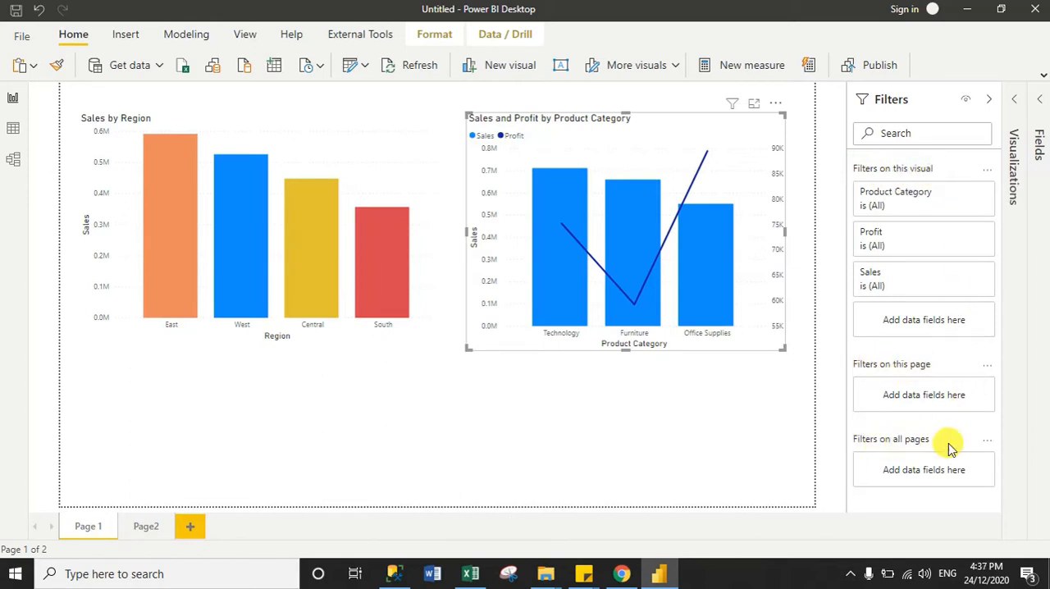
mouse_move(949, 443)
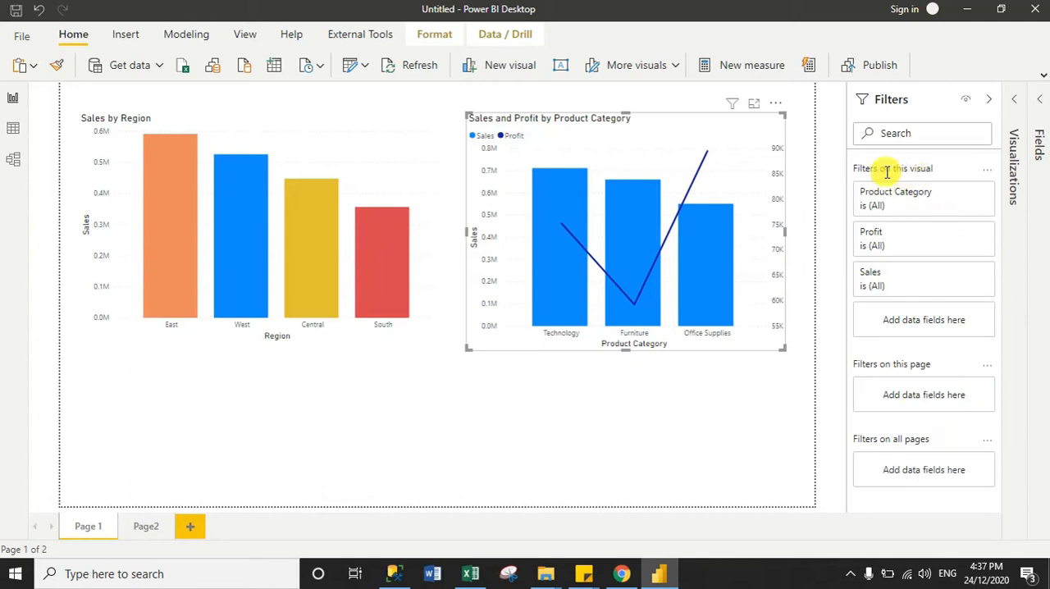
mouse_move(917, 169)
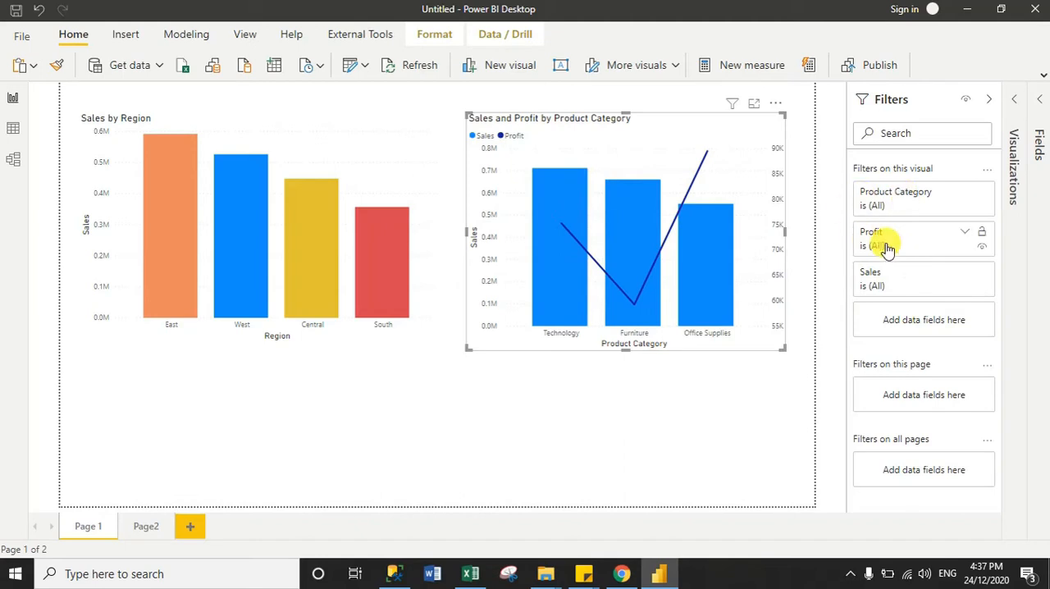
click(1017, 111)
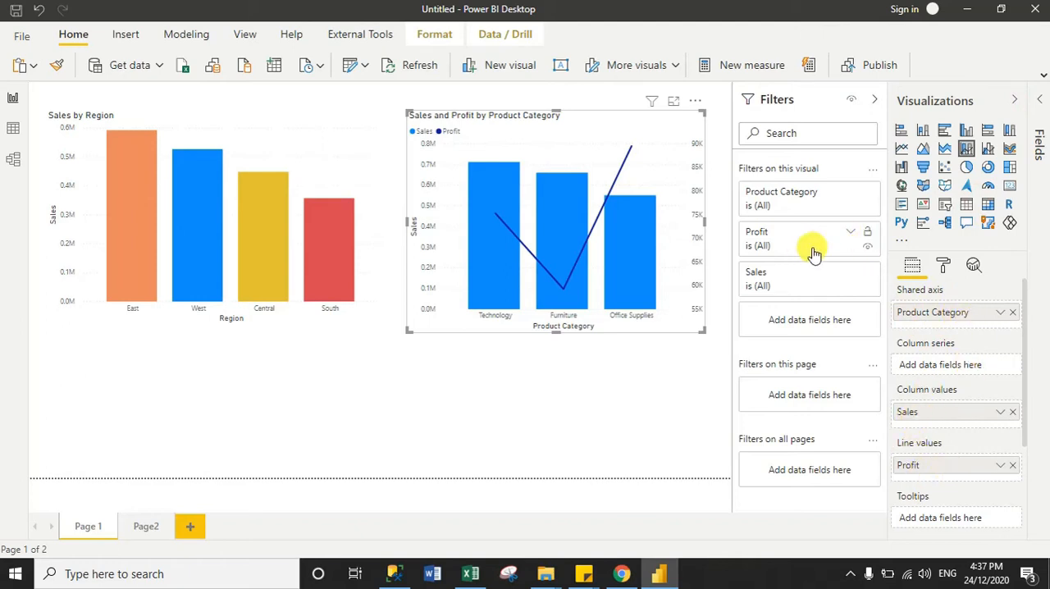
click(1014, 99)
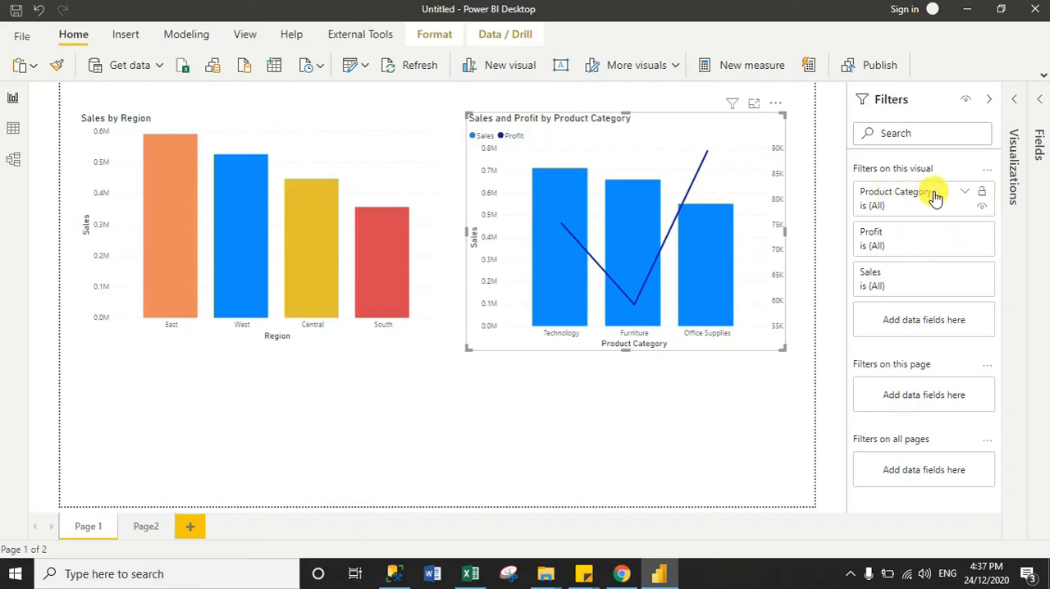
Filter the Sales and Profit by Product Category chart to the Office Supplies and Technology categories
click(966, 197)
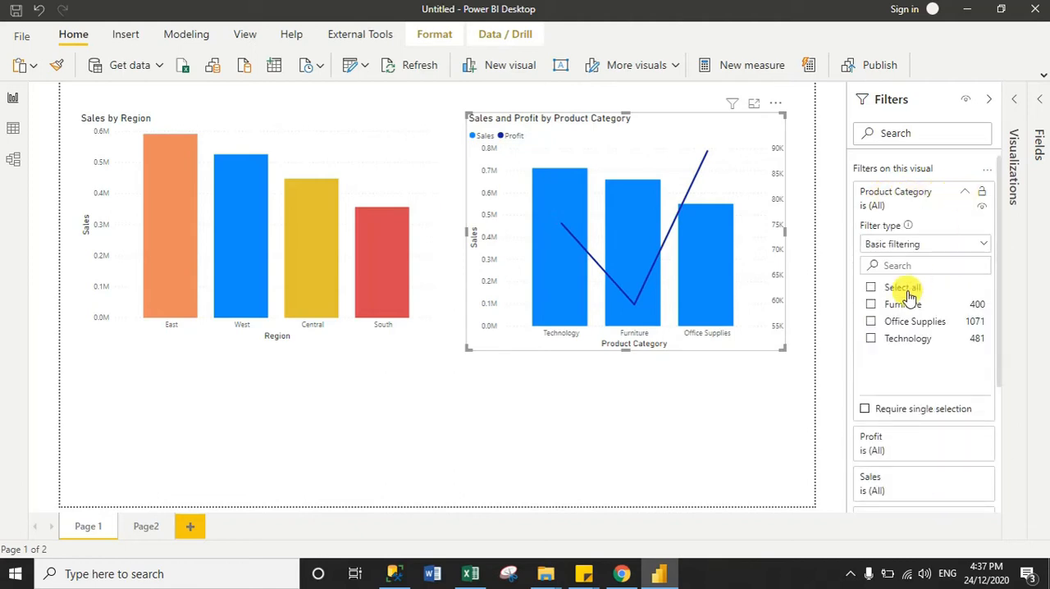
click(906, 328)
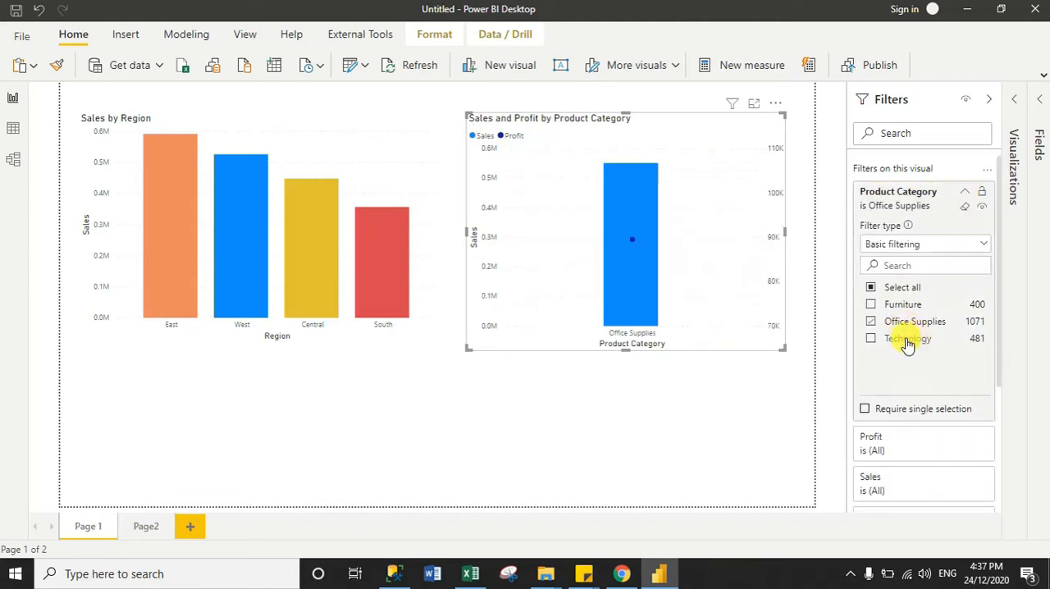
click(908, 343)
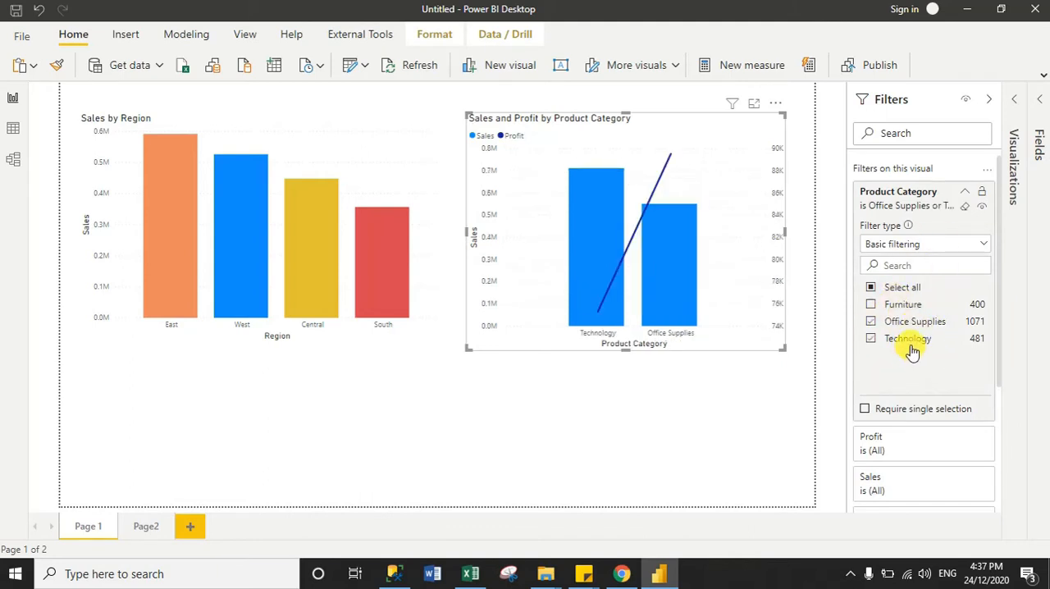
click(966, 194)
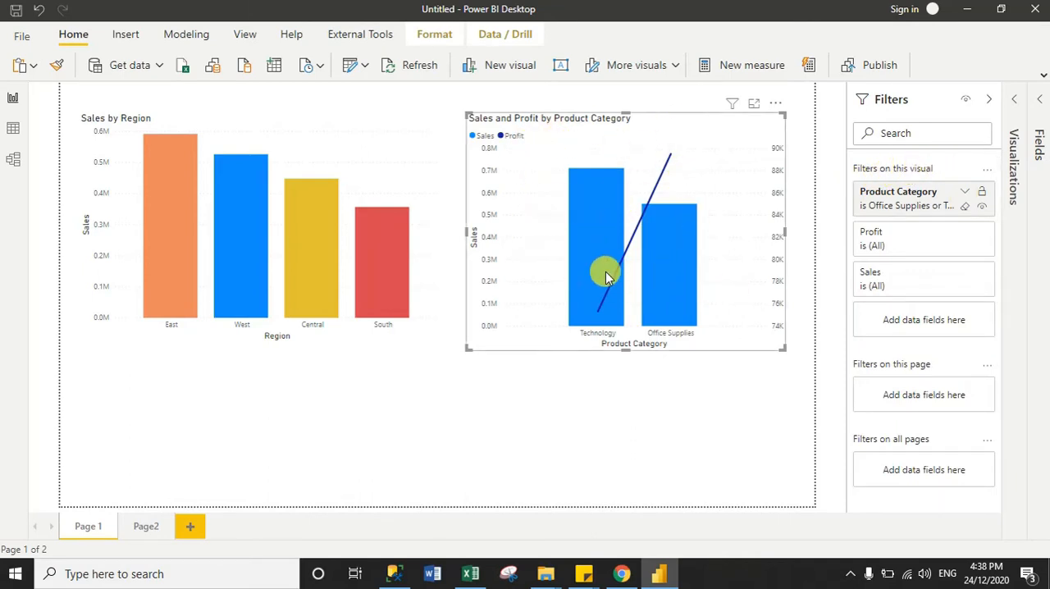
mouse_move(608, 277)
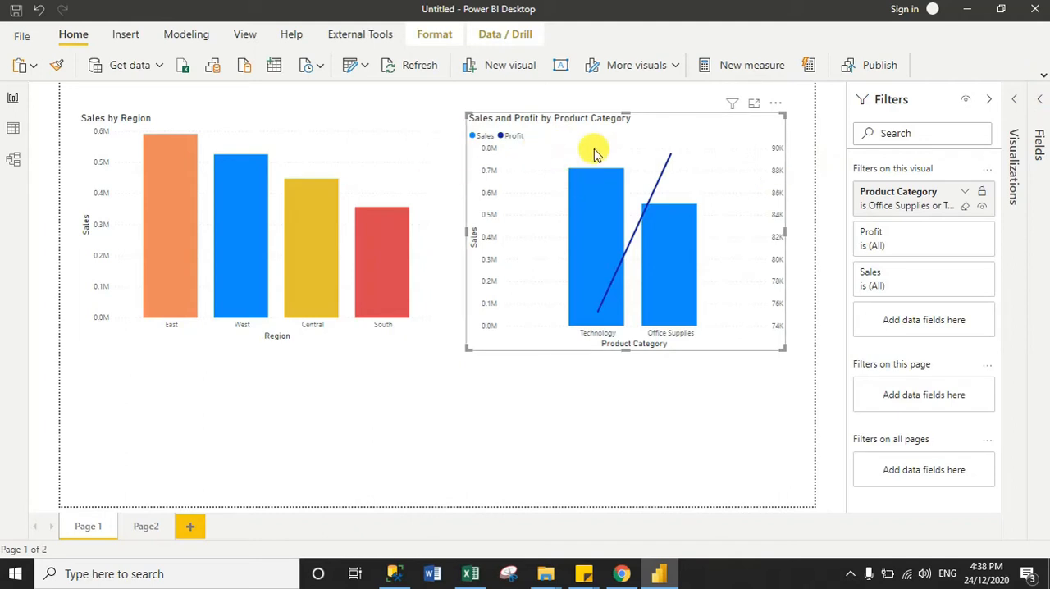
Add the Discount field to the line values of the Sales and Profit by Product Category chart
click(1039, 99)
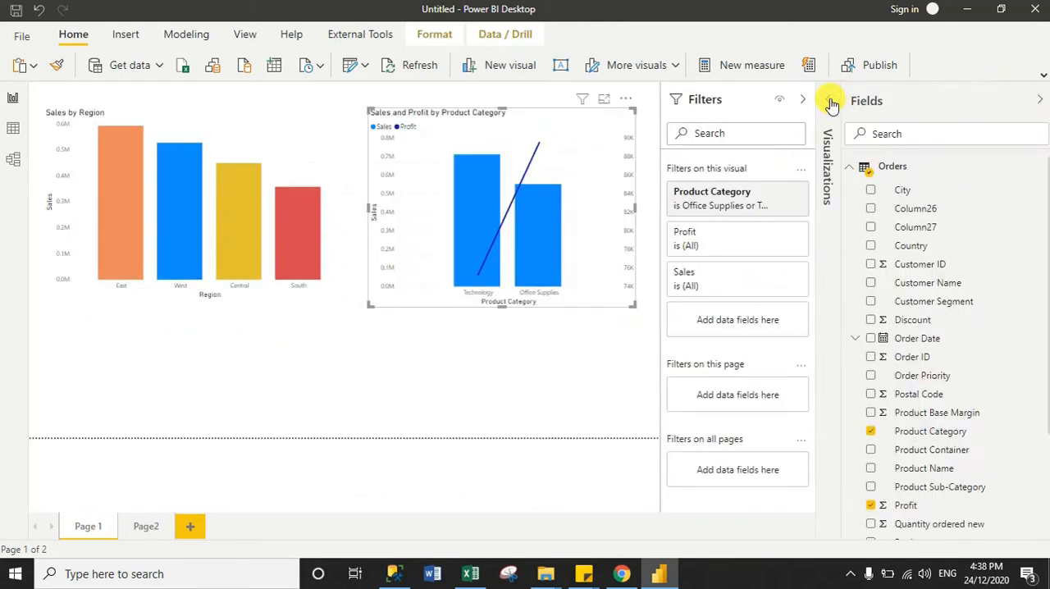
click(827, 102)
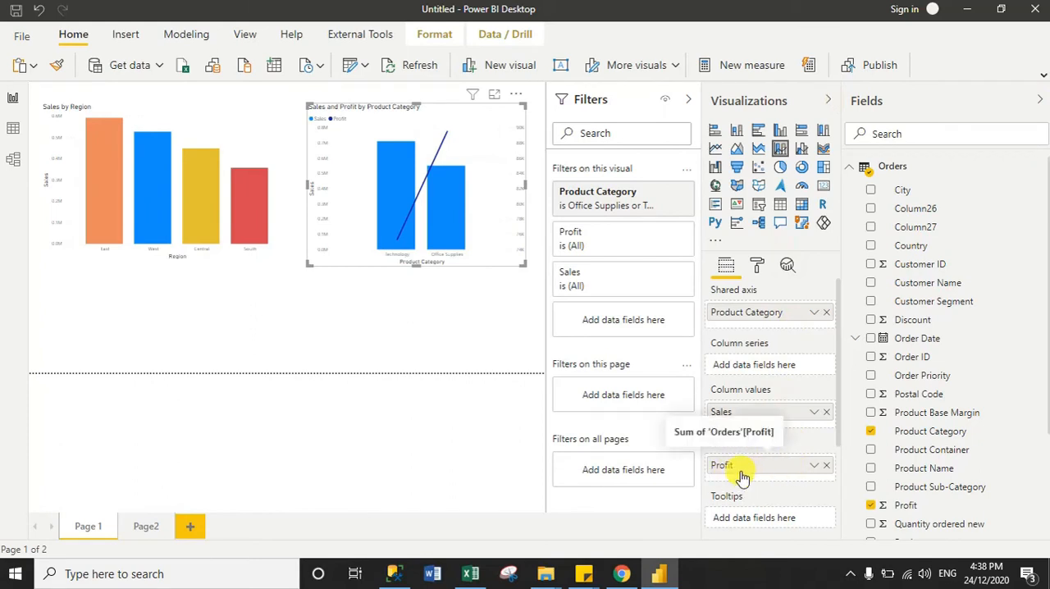
drag(921, 328, 752, 474)
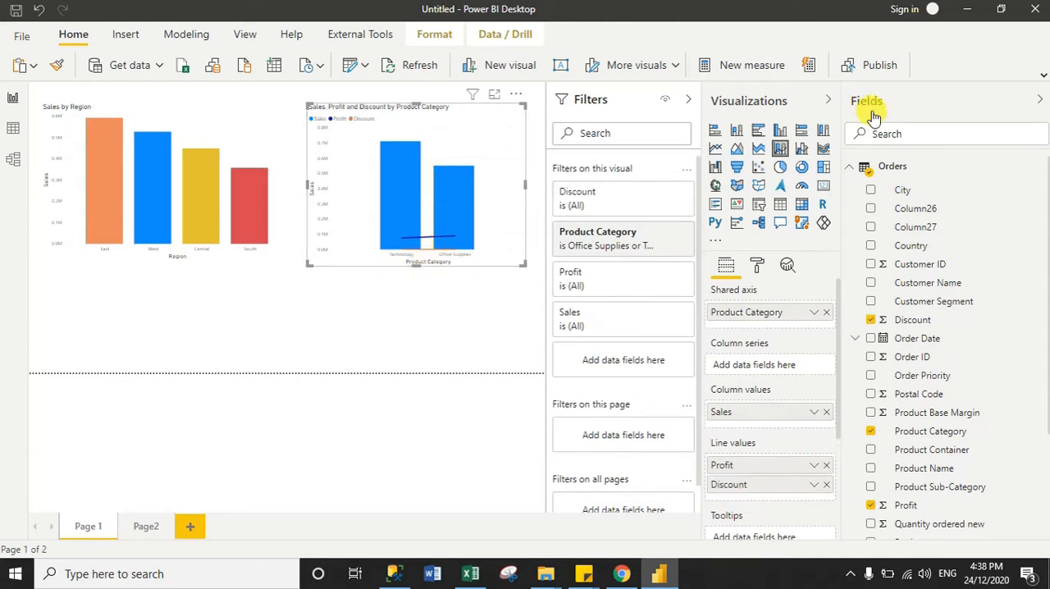
click(828, 100)
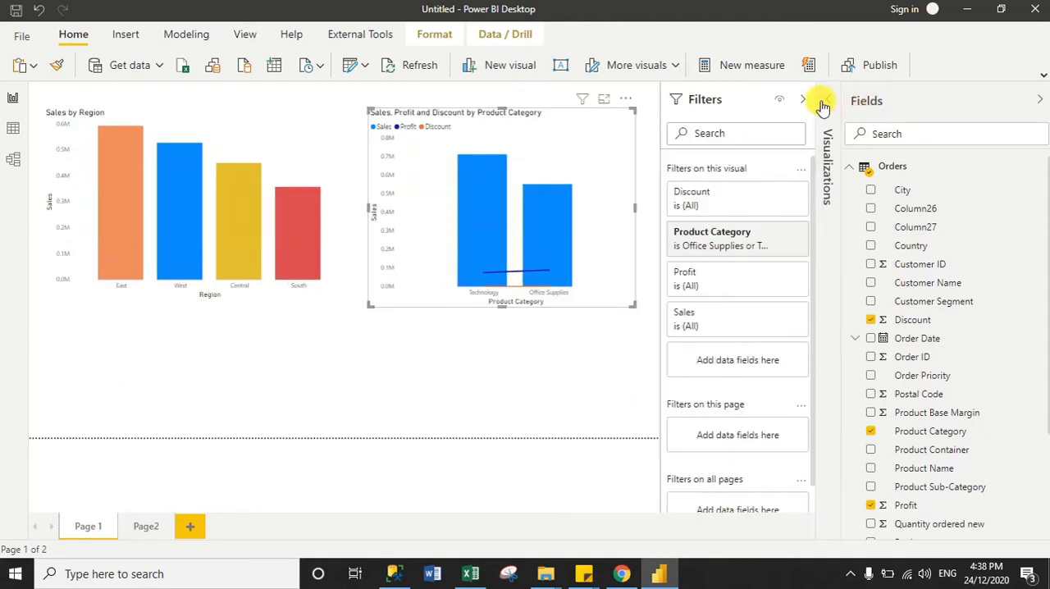
click(1040, 100)
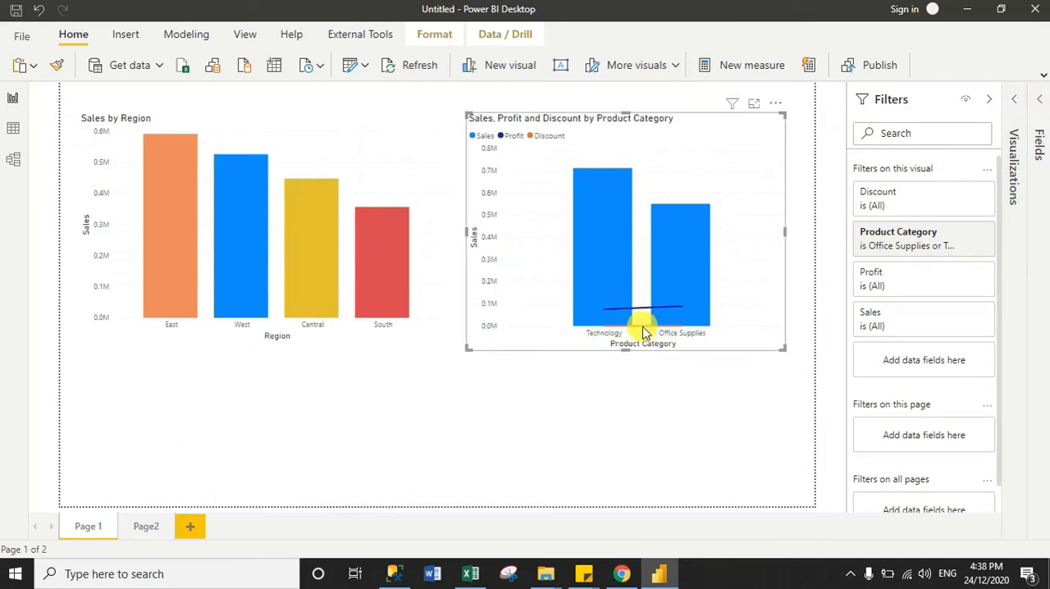
Remove the Discount field from the product category chart's line values
click(1041, 103)
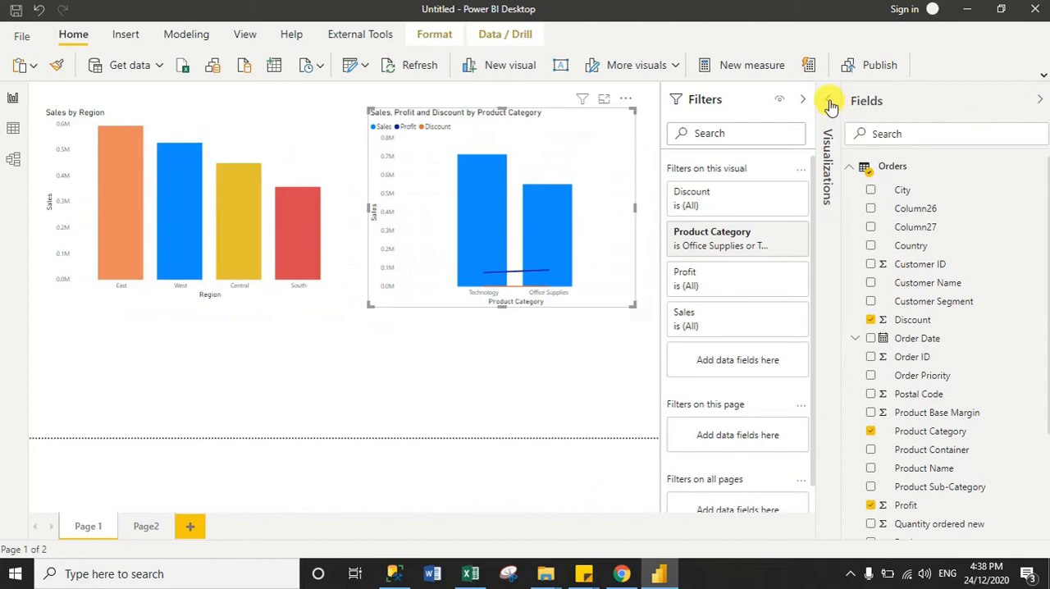
click(830, 107)
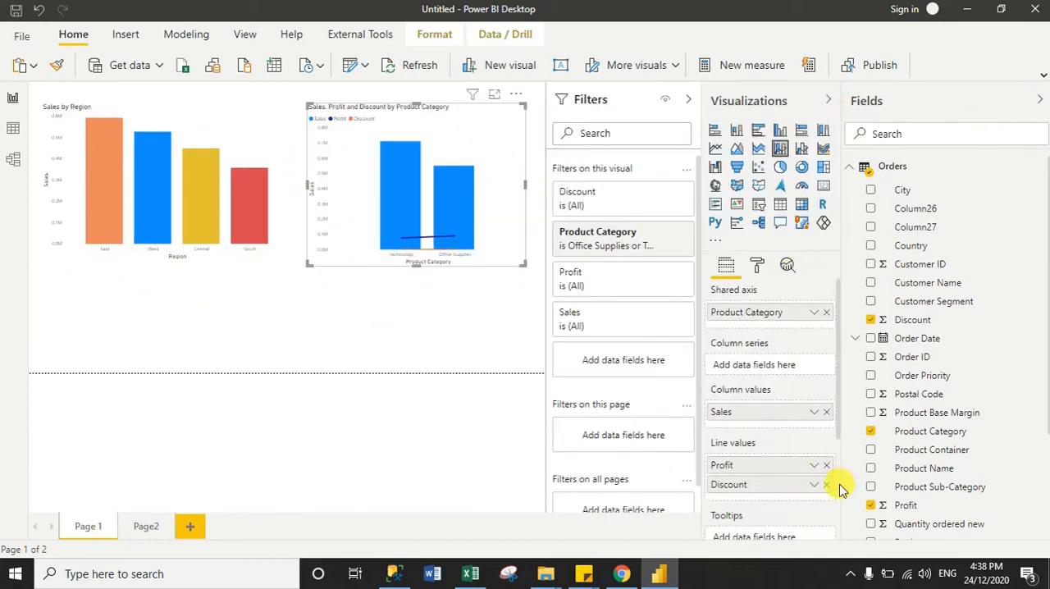
click(827, 486)
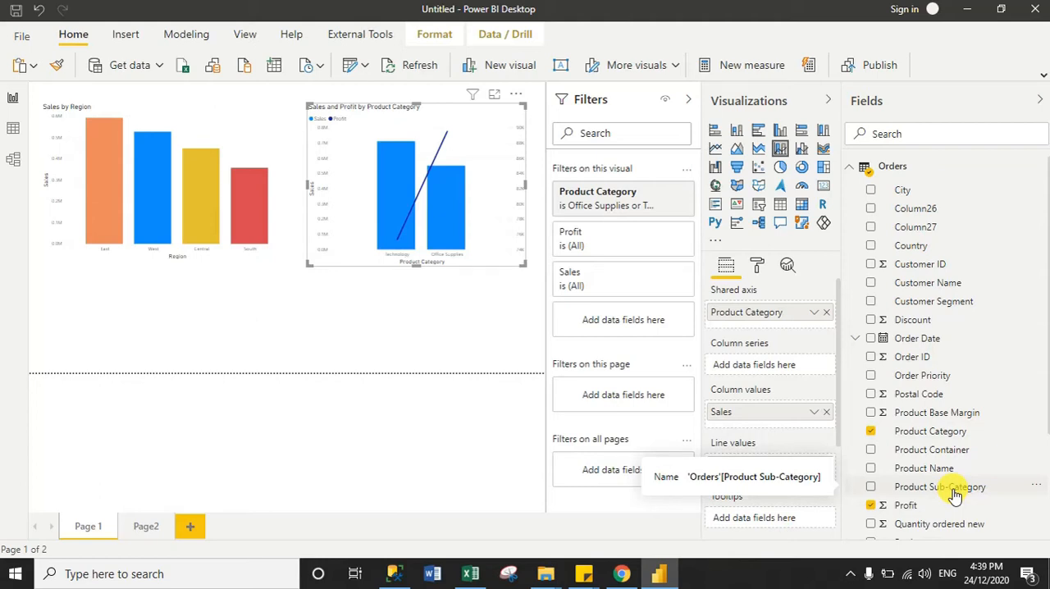
Add Product Sub-Category as a visual-level filter on the Sales and Profit by Product Category chart
drag(955, 493, 633, 324)
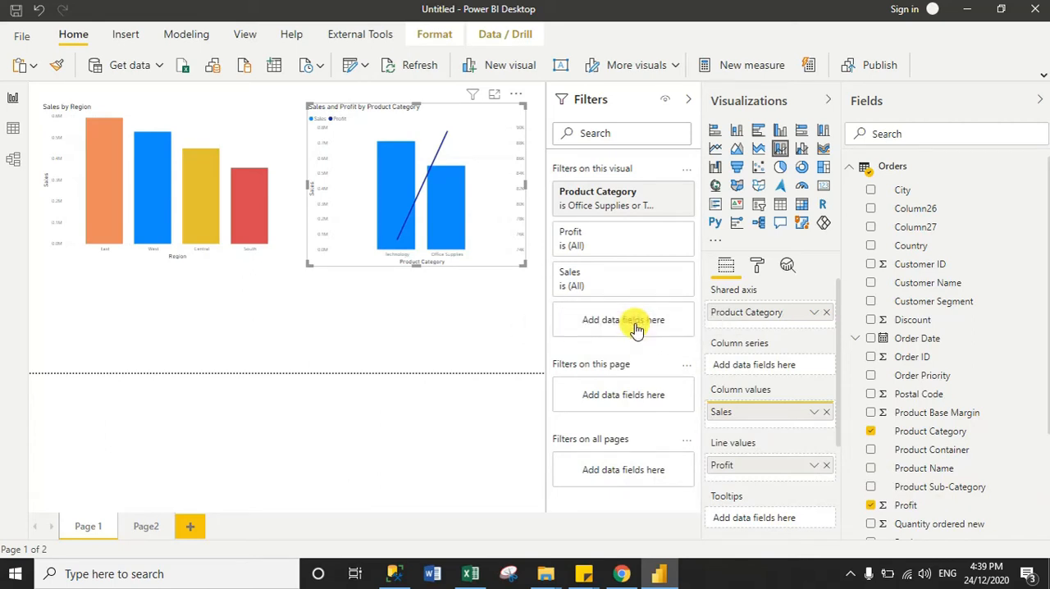
click(1037, 103)
click(1015, 100)
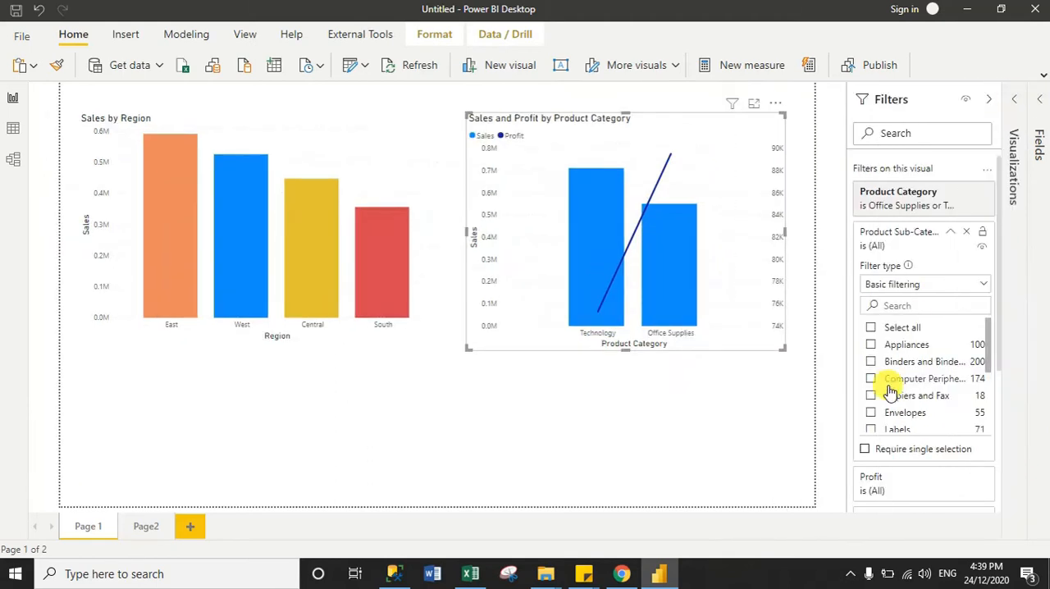
click(952, 238)
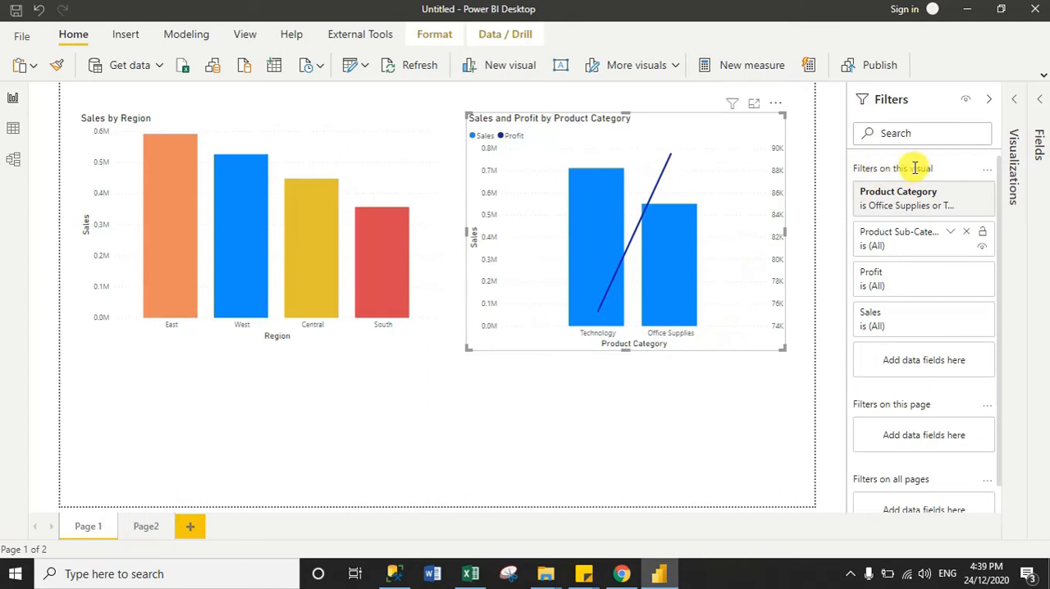
Set the chart's Product Sub-Category filter to include Appliances, Envelopes and Paper
click(951, 235)
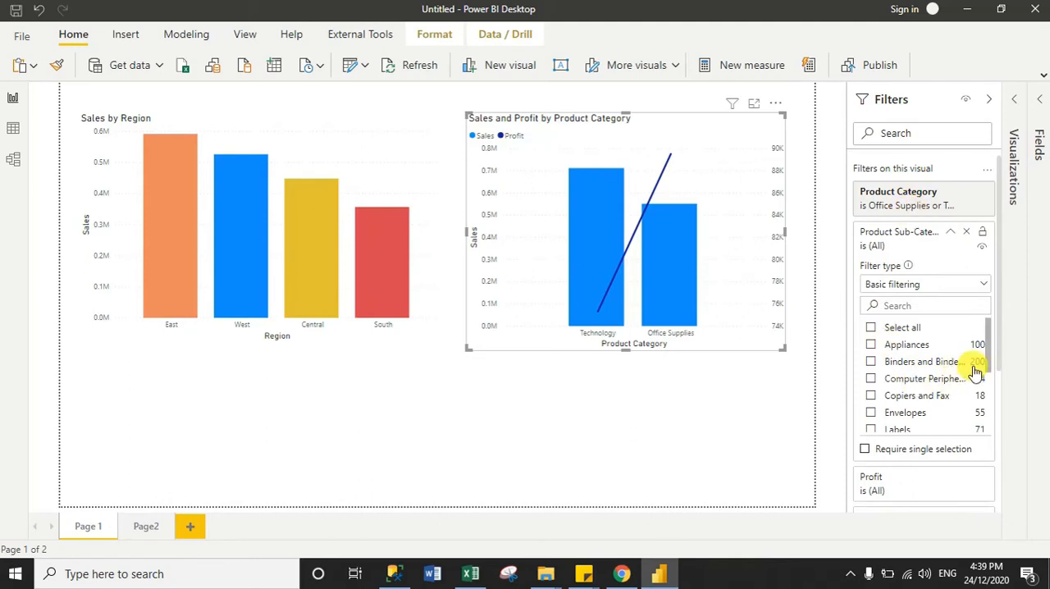
mouse_move(989, 345)
mouse_down()
mouse_move(987, 416)
mouse_move(993, 344)
mouse_up()
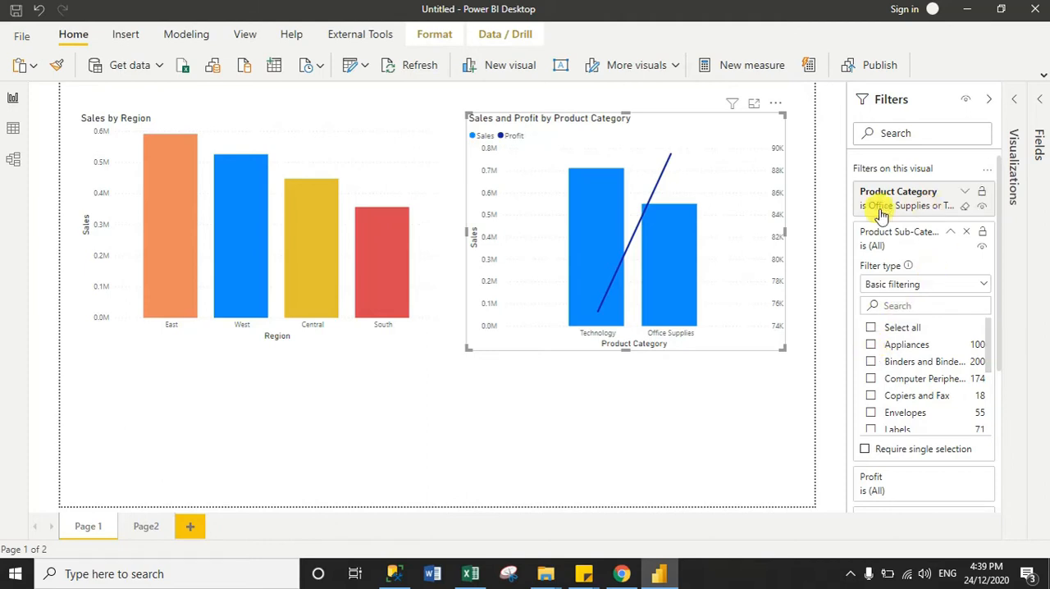
click(872, 345)
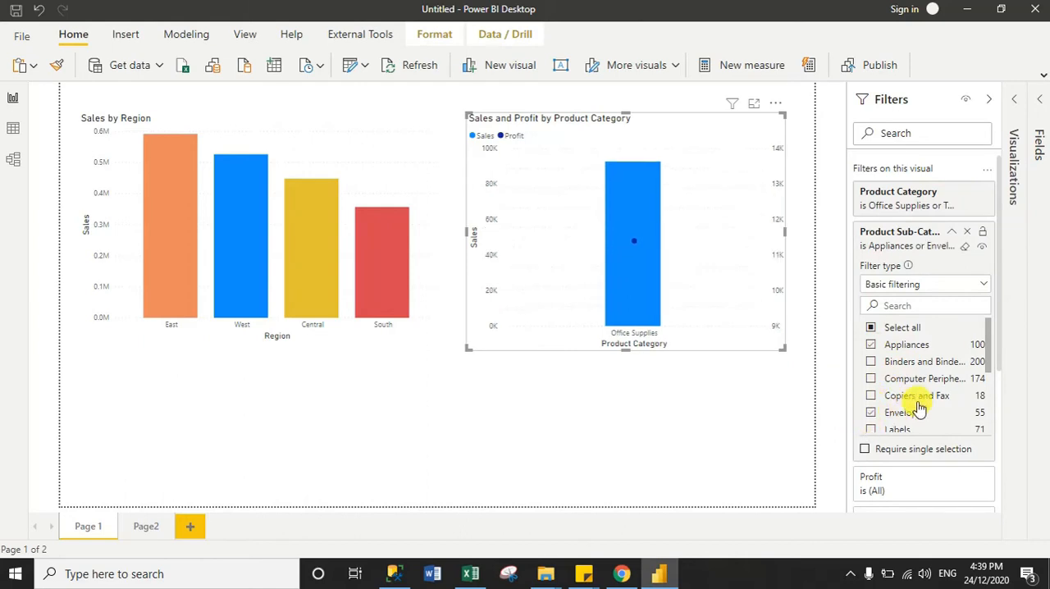
scroll(991, 367, down, 3)
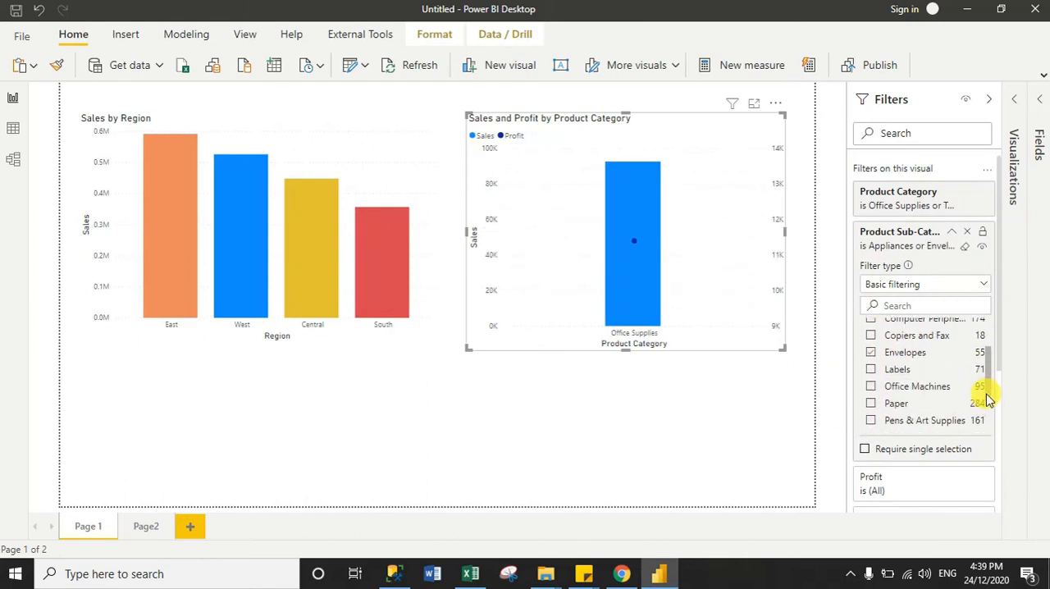
click(871, 383)
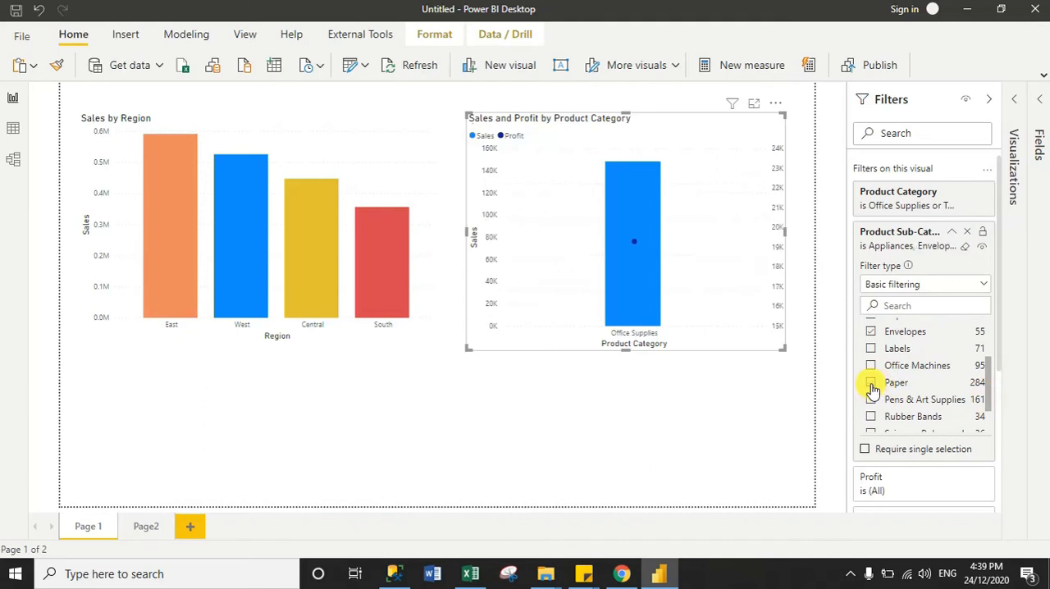
Include Office Machines and Rubber Bands in the product category chart's Product Sub-Category filter
click(875, 369)
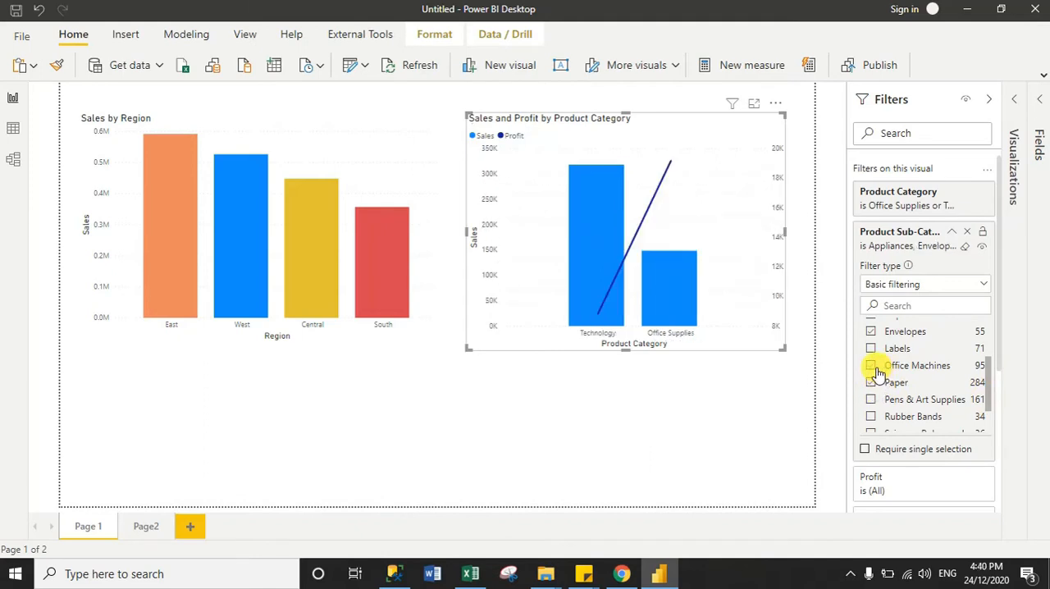
click(871, 417)
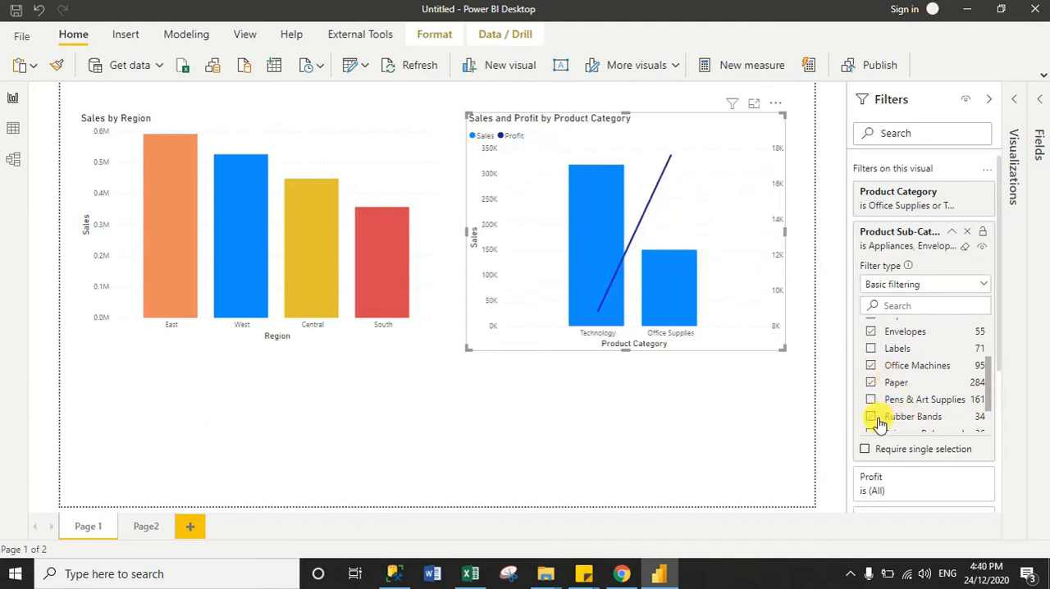
click(952, 233)
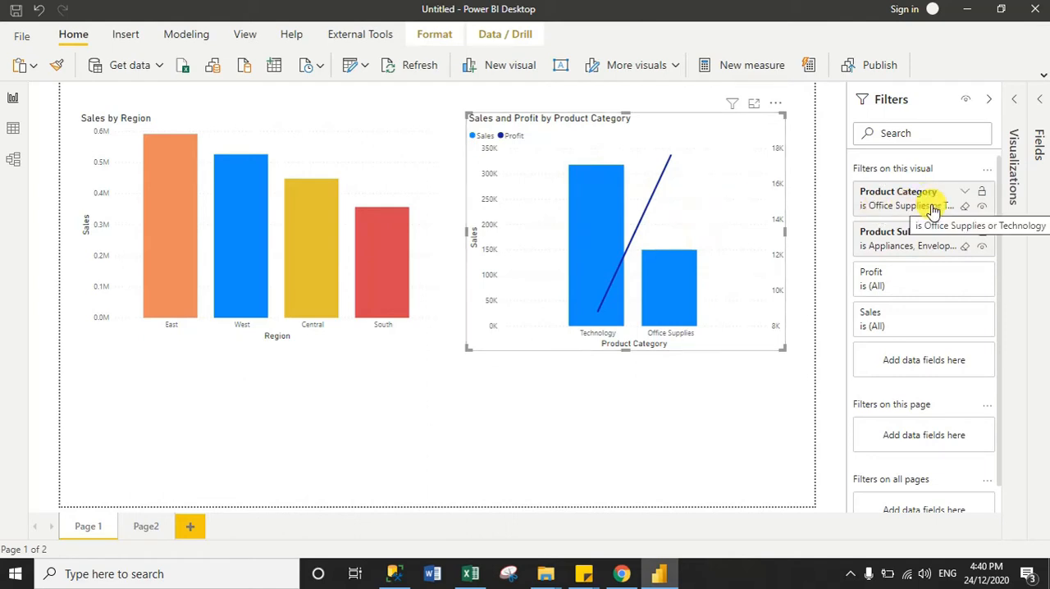
Review the Product Category and Product Sub-Category filter selections and compare the filtered product category chart with the Sales by Region chart
click(965, 192)
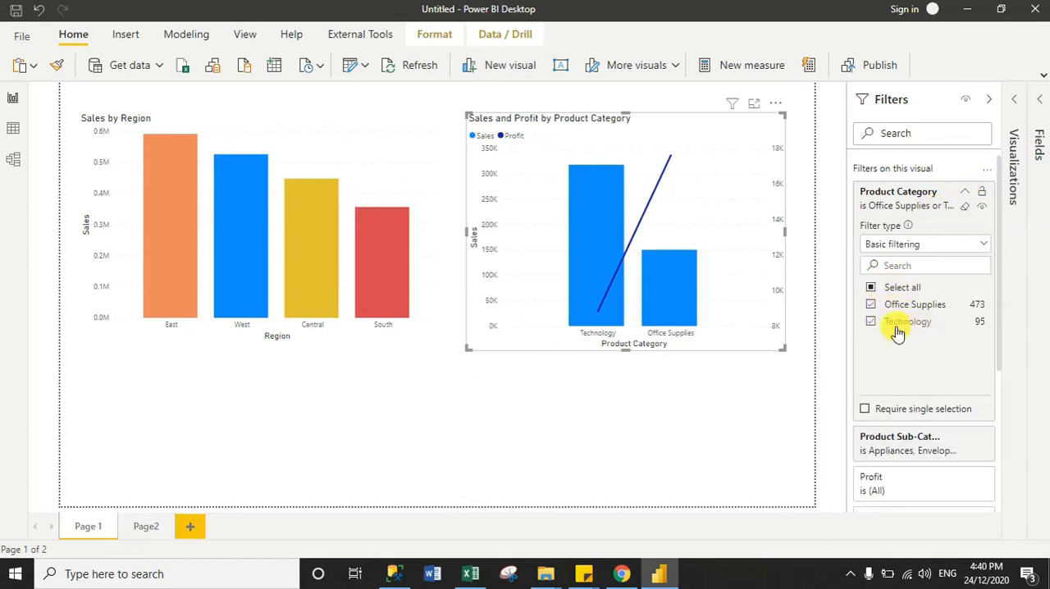
click(967, 195)
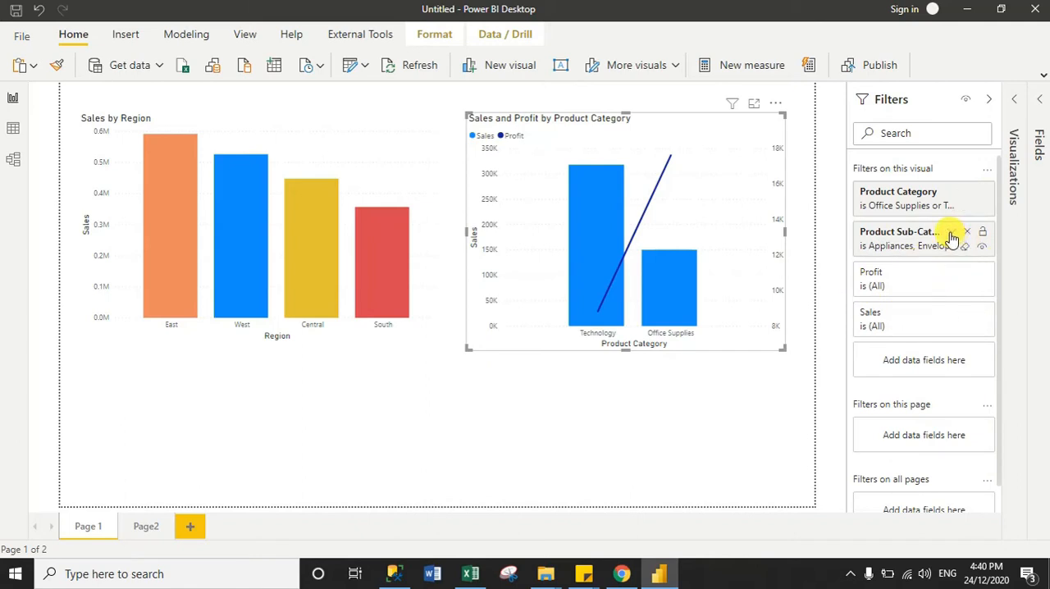
click(952, 233)
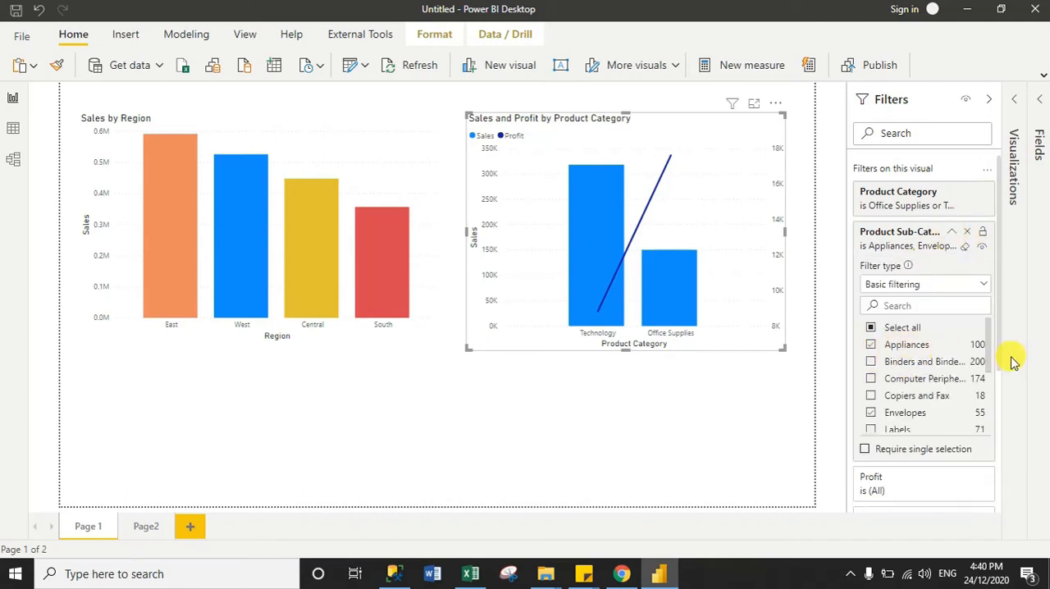
scroll(987, 348, down, 1)
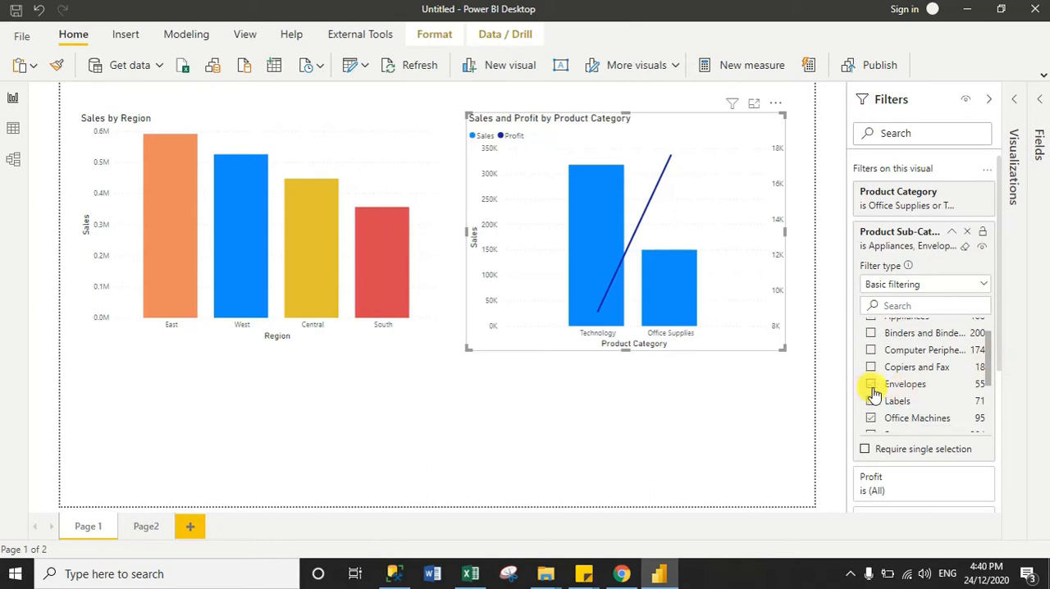
drag(987, 374, 992, 401)
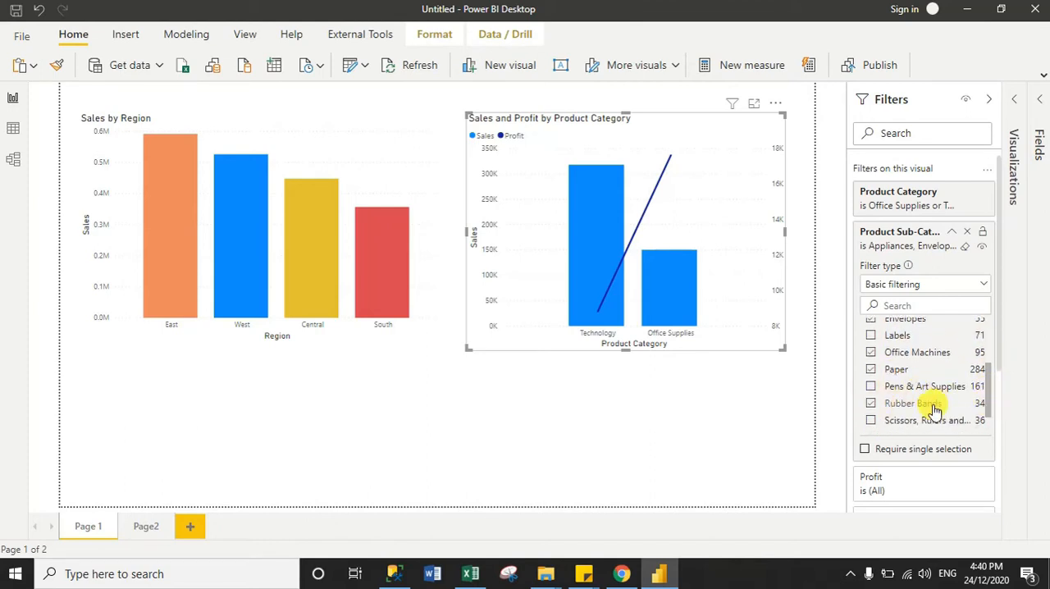
click(952, 235)
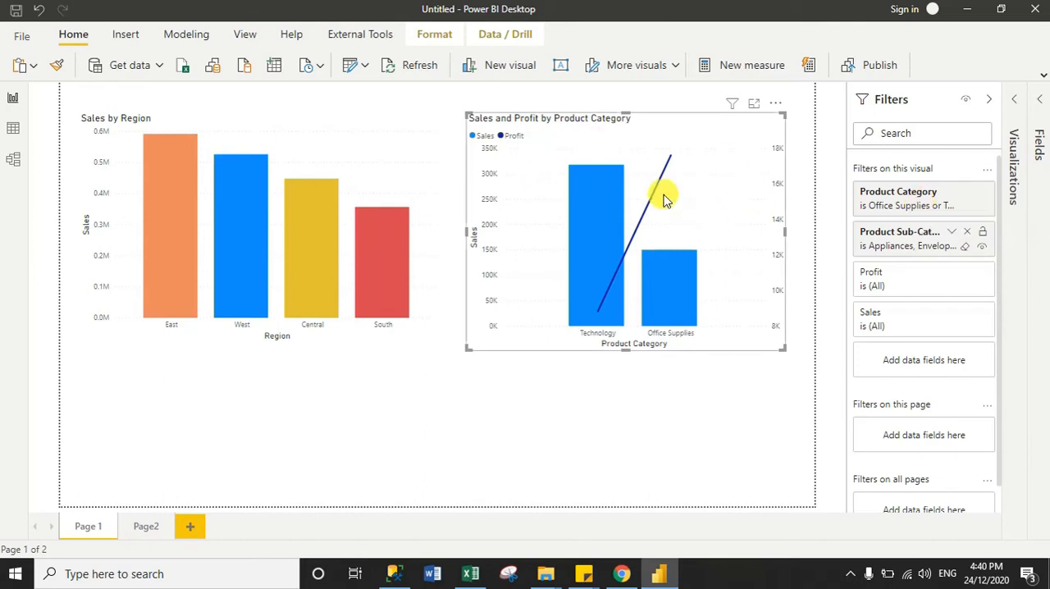
mouse_move(602, 209)
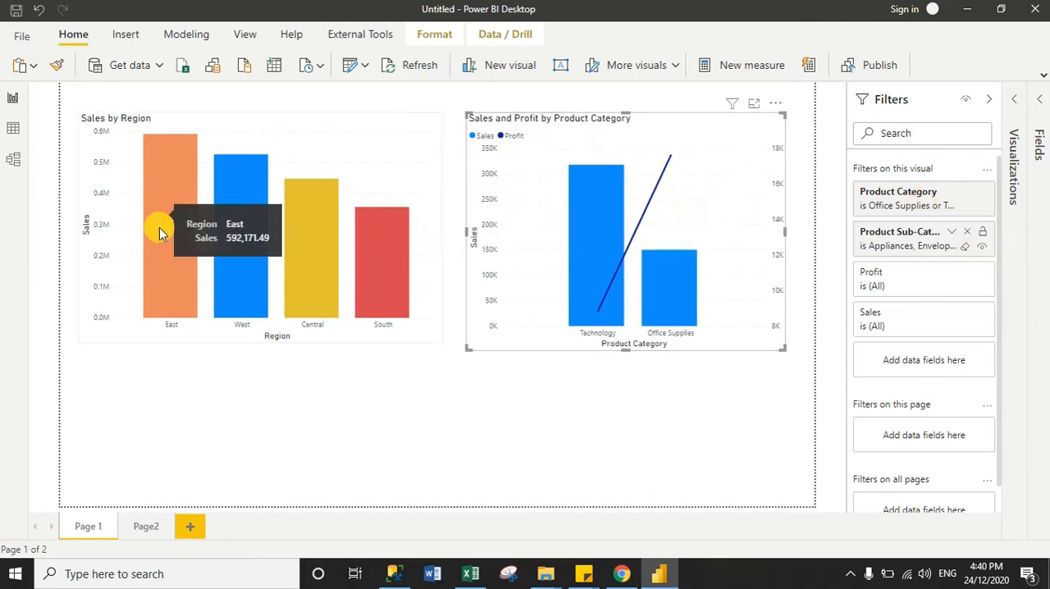
mouse_move(287, 207)
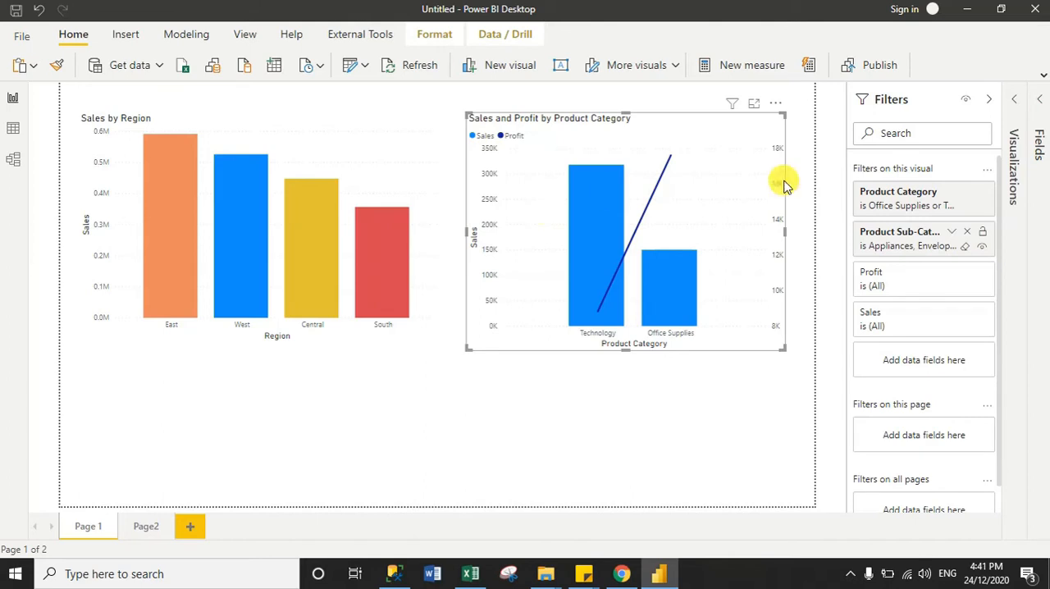
Add Region as a visual-level filter on the Sales and Profit by Product Category chart and include only Central
click(1042, 123)
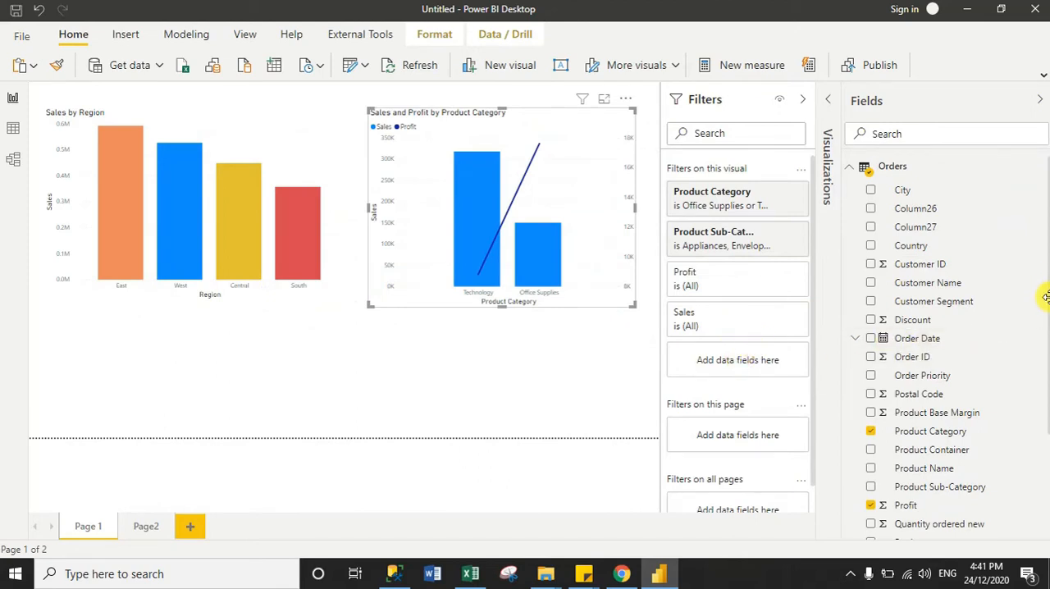
scroll(1040, 361, down, 4)
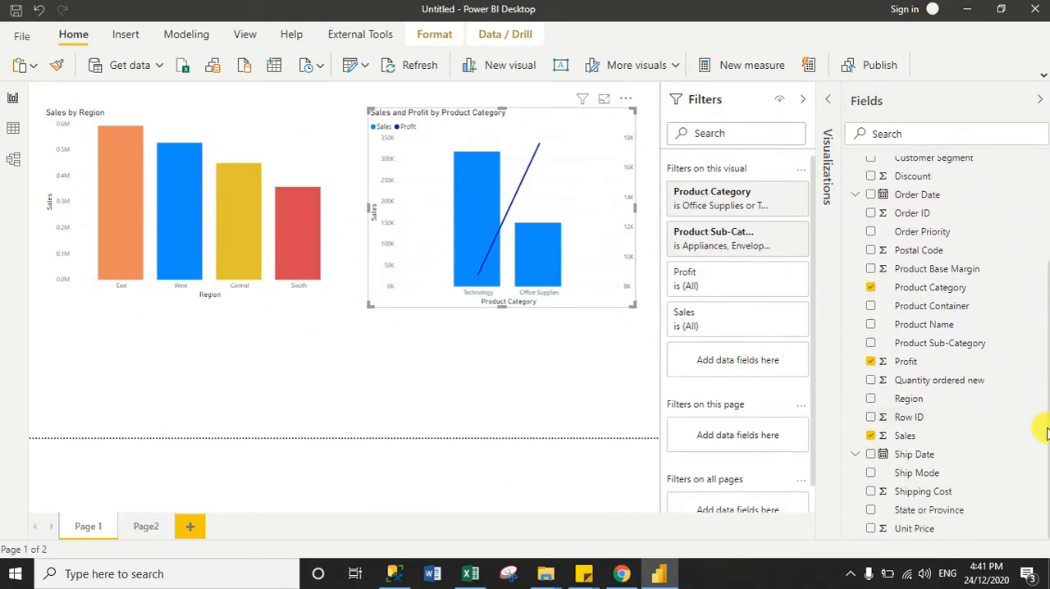
drag(917, 401, 722, 369)
click(684, 426)
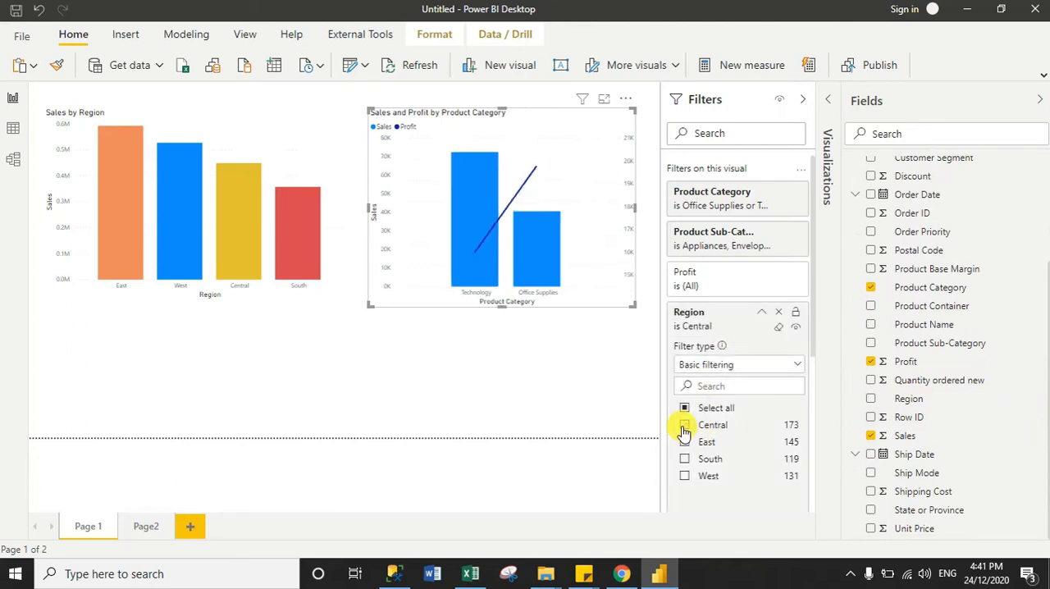
click(1040, 99)
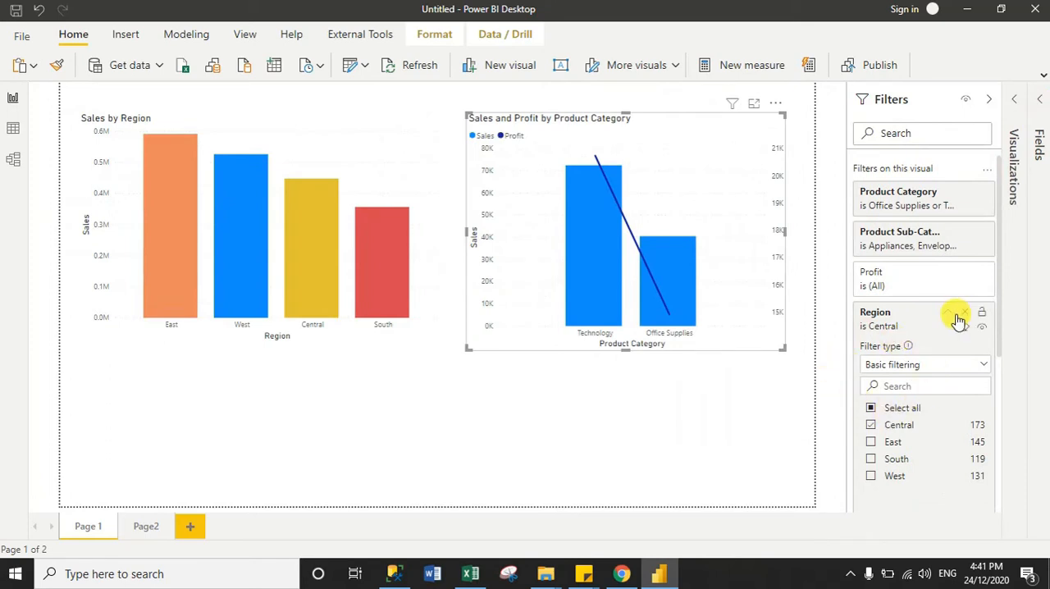
click(951, 314)
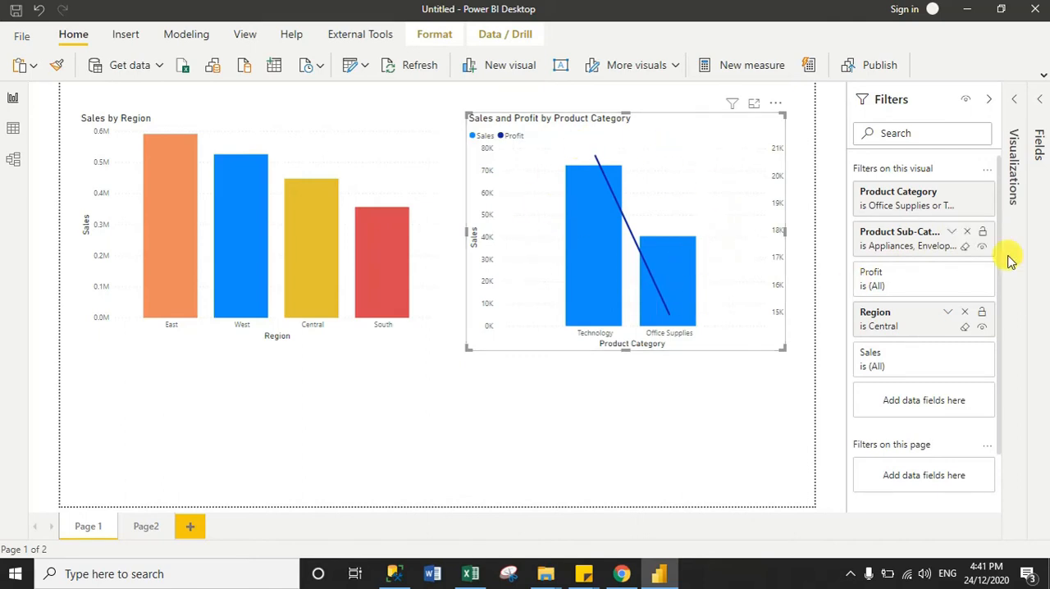
Remove the Product Sub-Category and Region filters from the product category chart, clear its Product Category filter, and deselect the chart
click(968, 233)
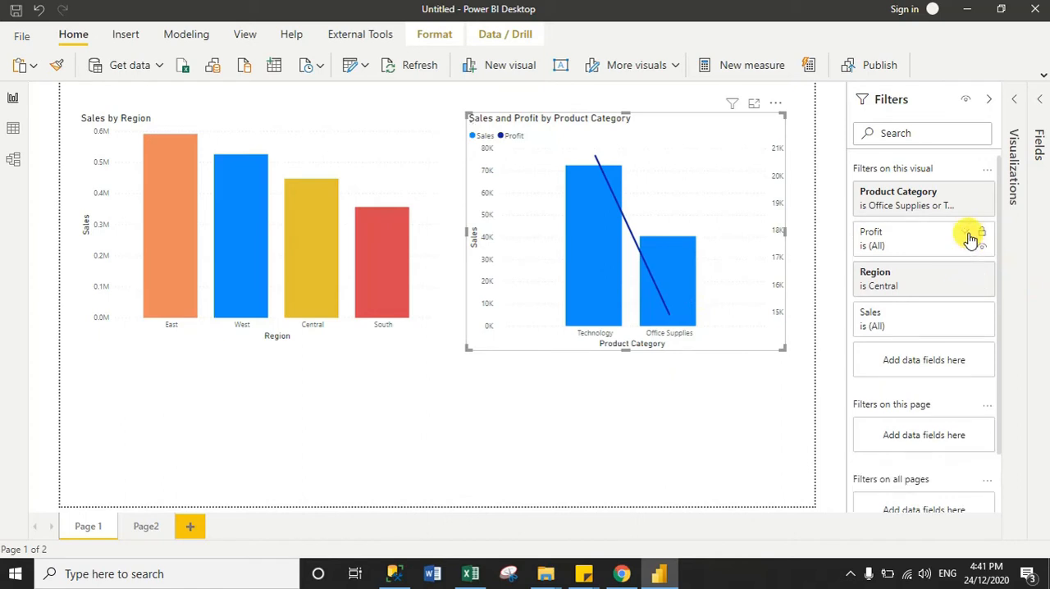
click(967, 275)
click(966, 207)
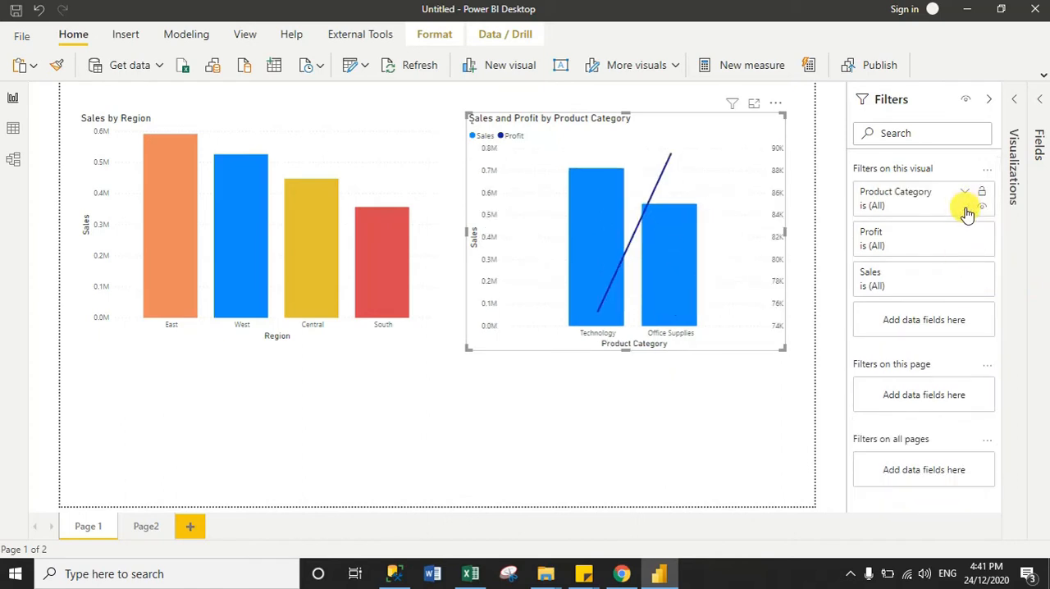
click(989, 98)
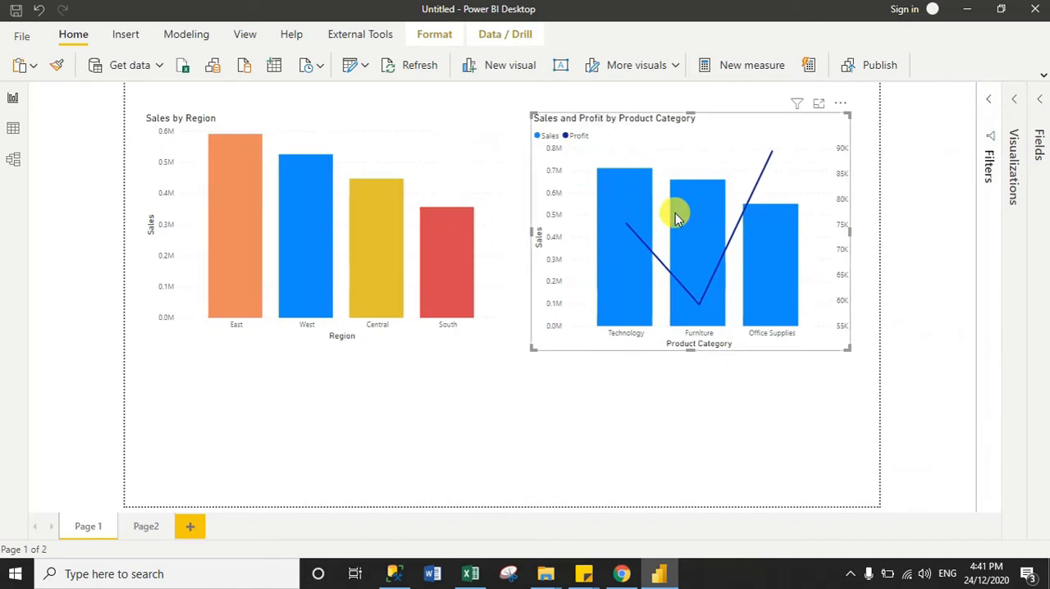
click(689, 441)
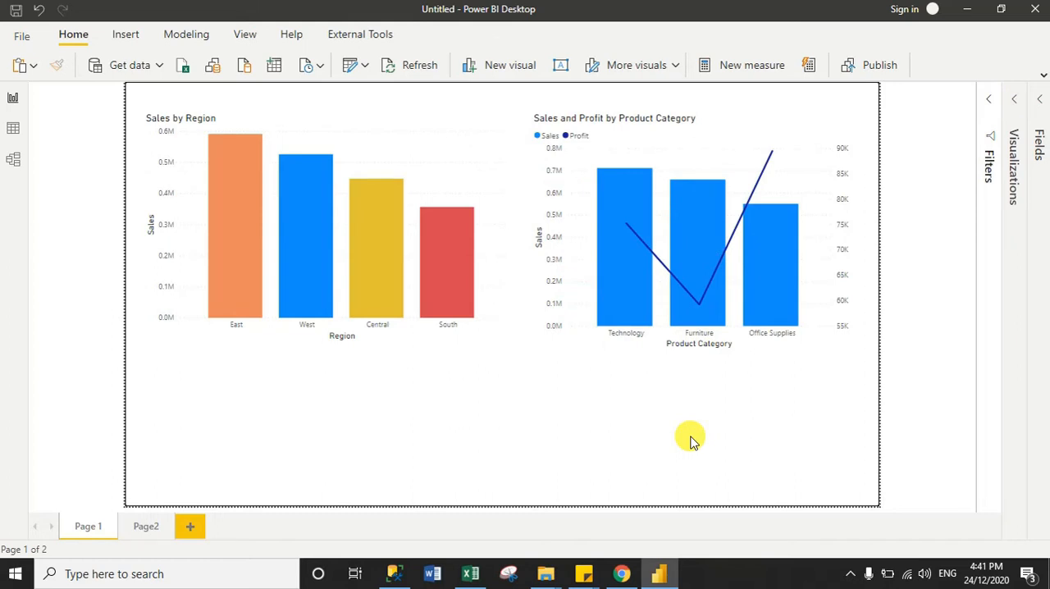
Compare the filter levels offered with the product category chart selected and with no visual selected
click(1015, 101)
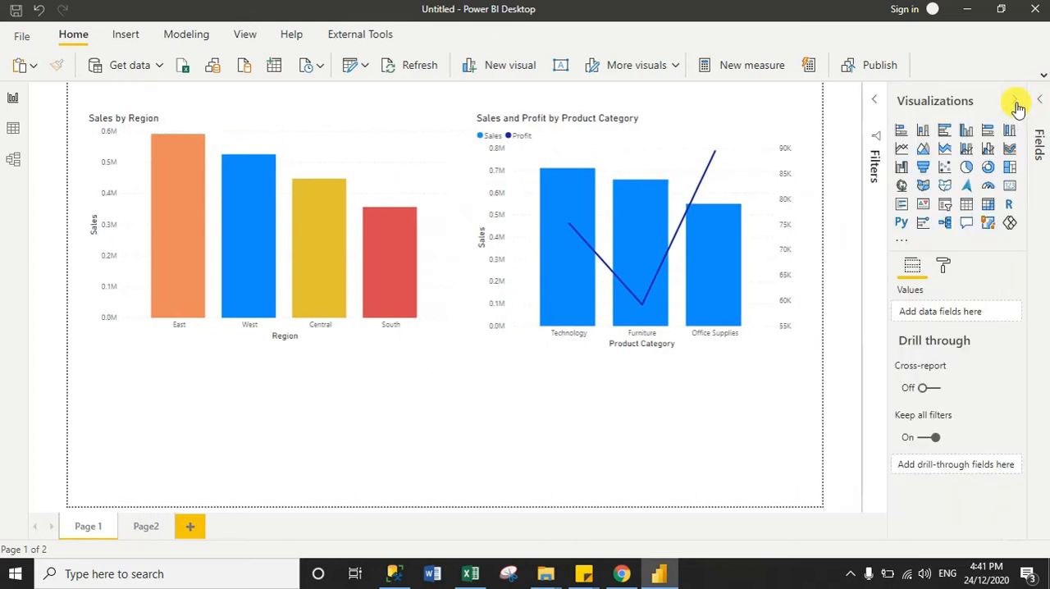
click(880, 96)
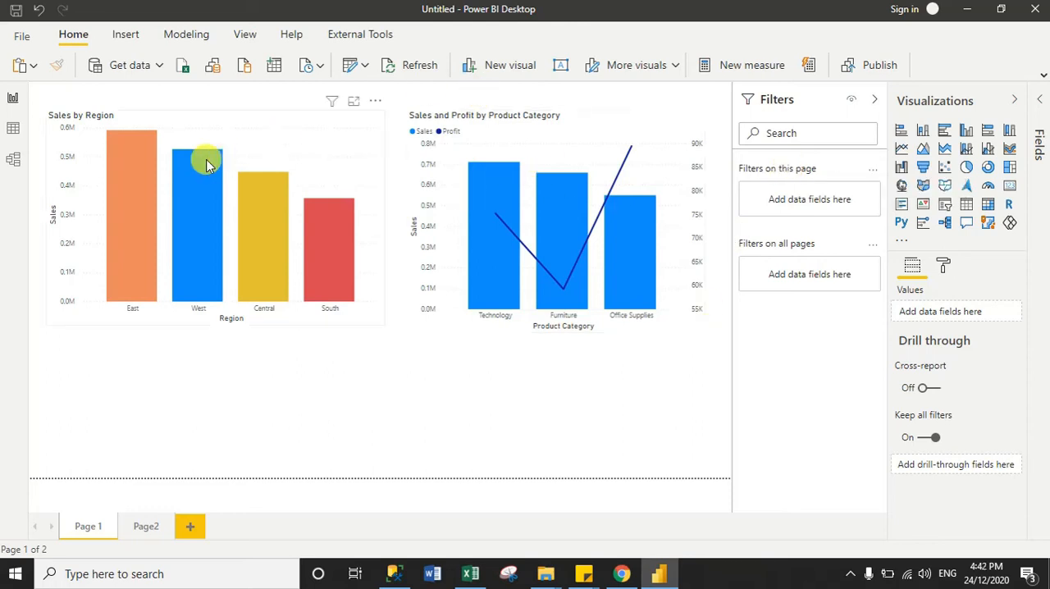
click(496, 123)
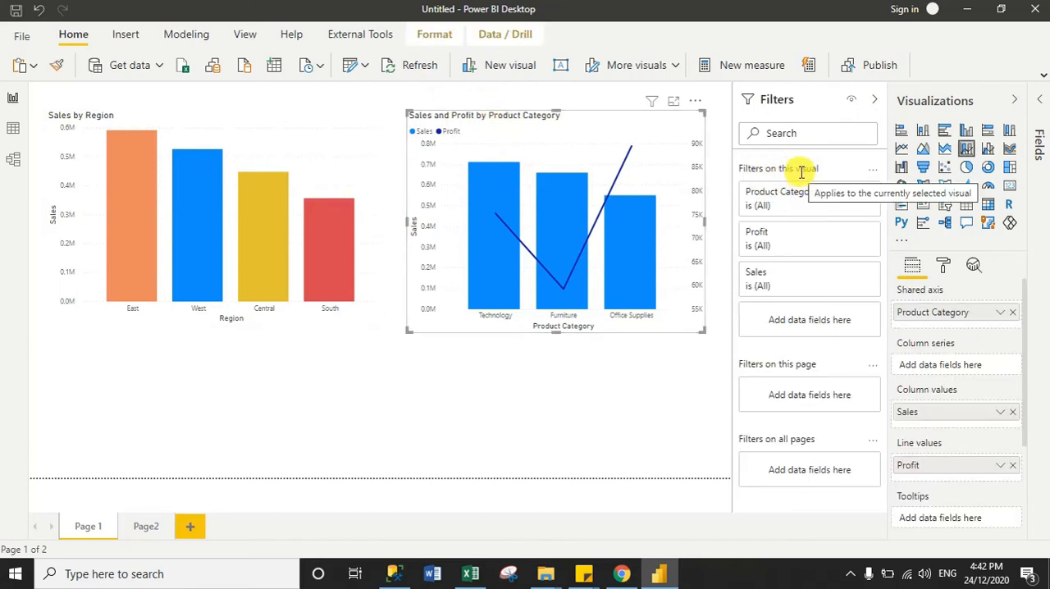
click(641, 436)
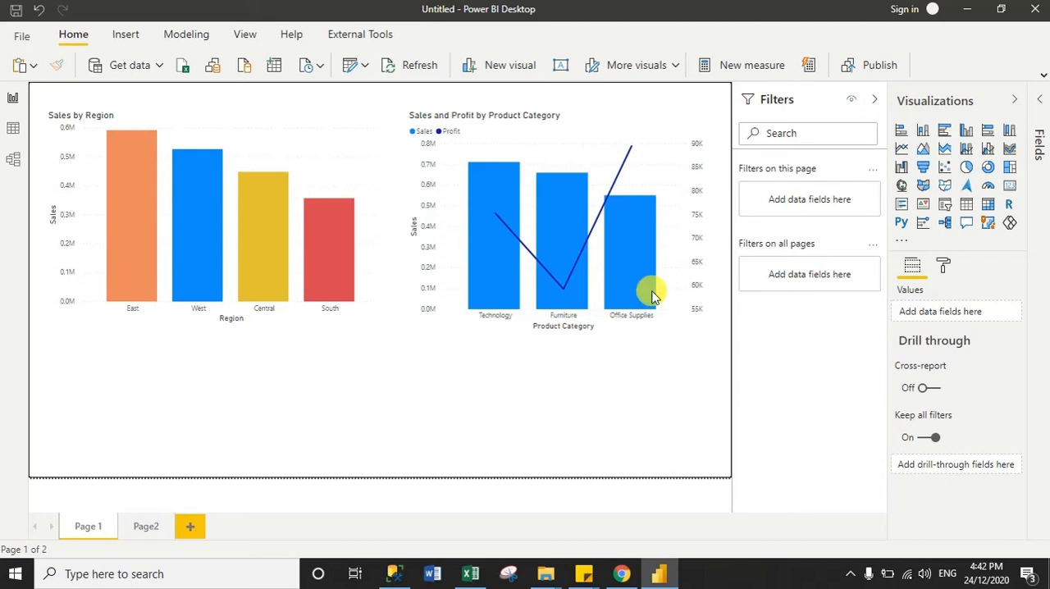
Add Region as a page-level filter on Page 1 and include Central and East
click(1038, 99)
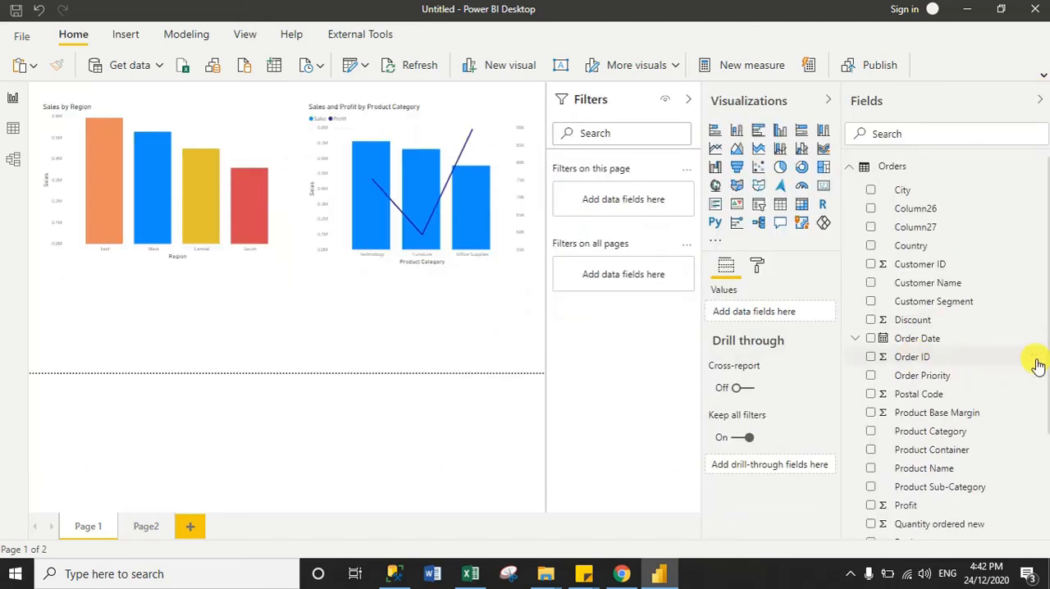
scroll(1042, 402, down, 5)
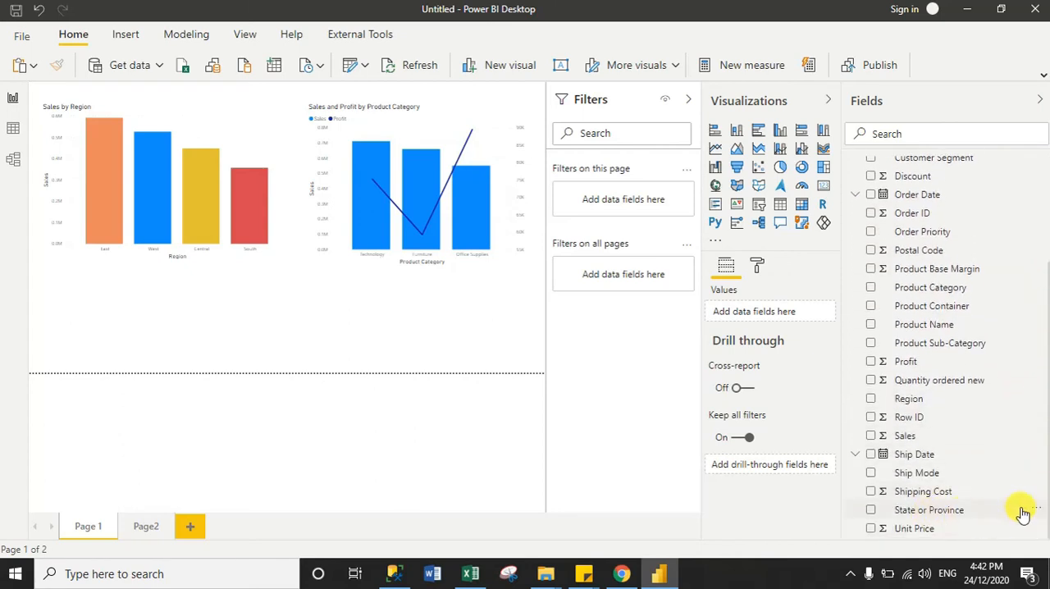
drag(1047, 512, 1044, 390)
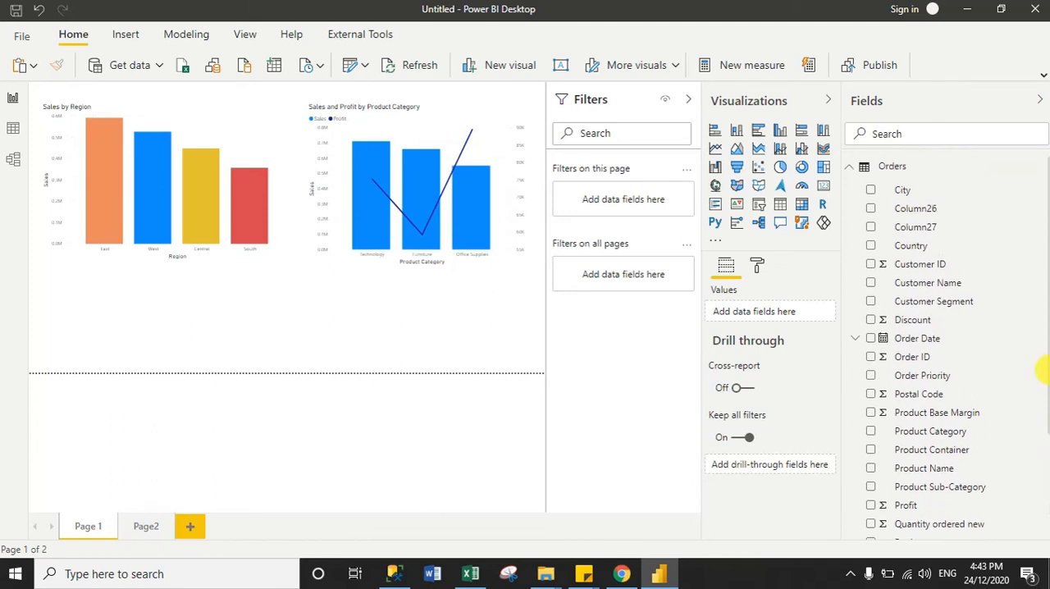
scroll(1043, 369, down, 4)
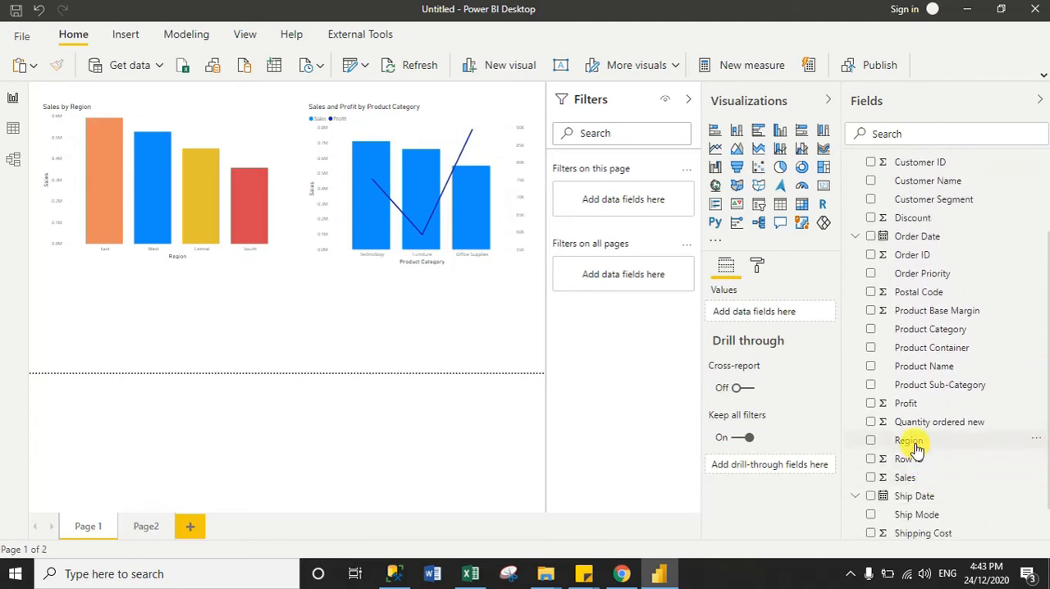
drag(917, 449, 627, 209)
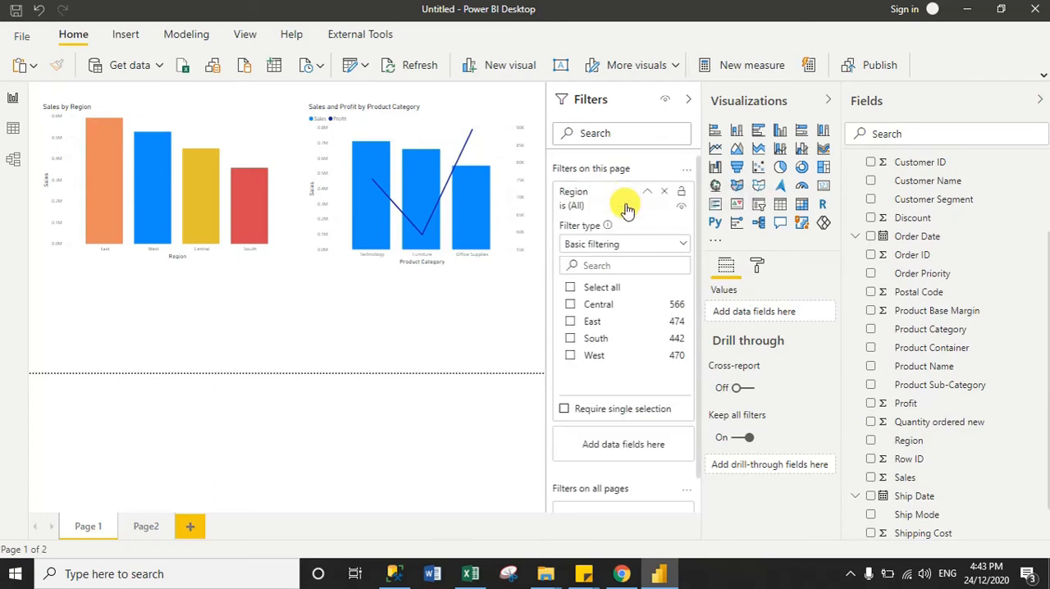
click(647, 191)
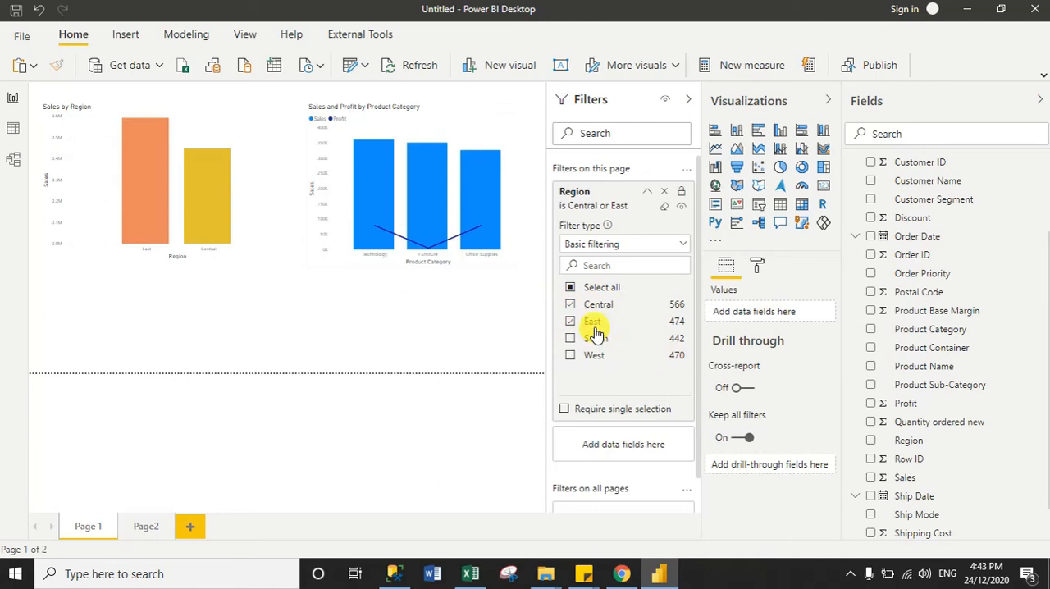
Enlarge the report view and examine how the page-level Region filter affects both charts
click(828, 100)
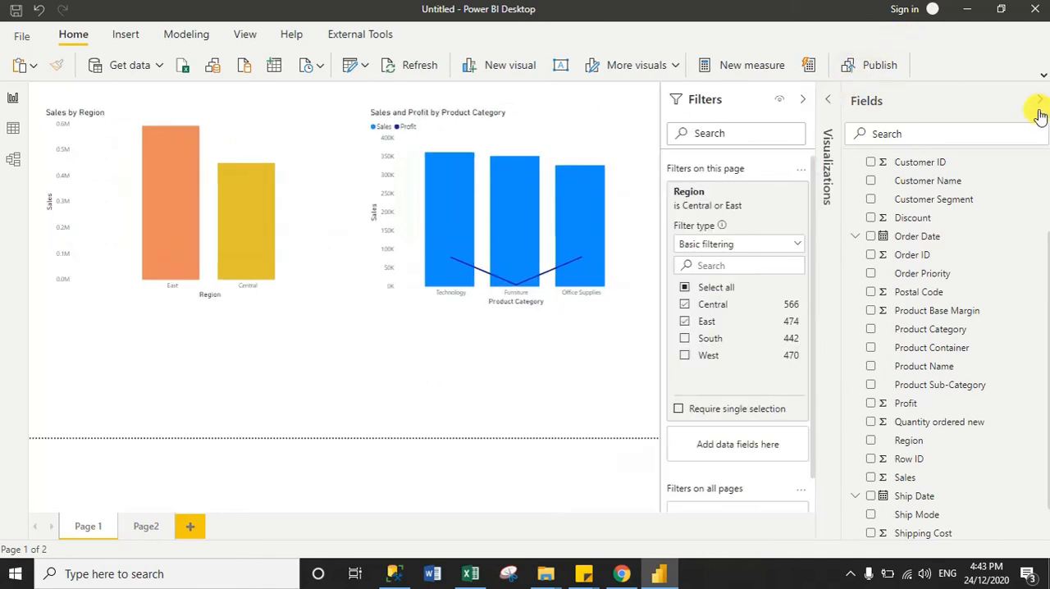
click(1039, 99)
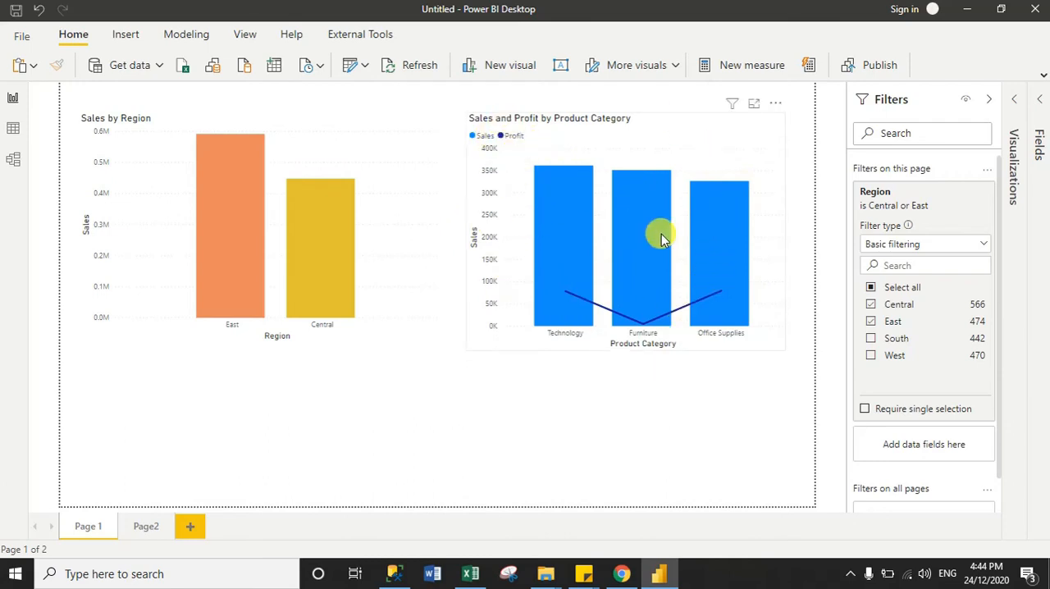
mouse_move(663, 238)
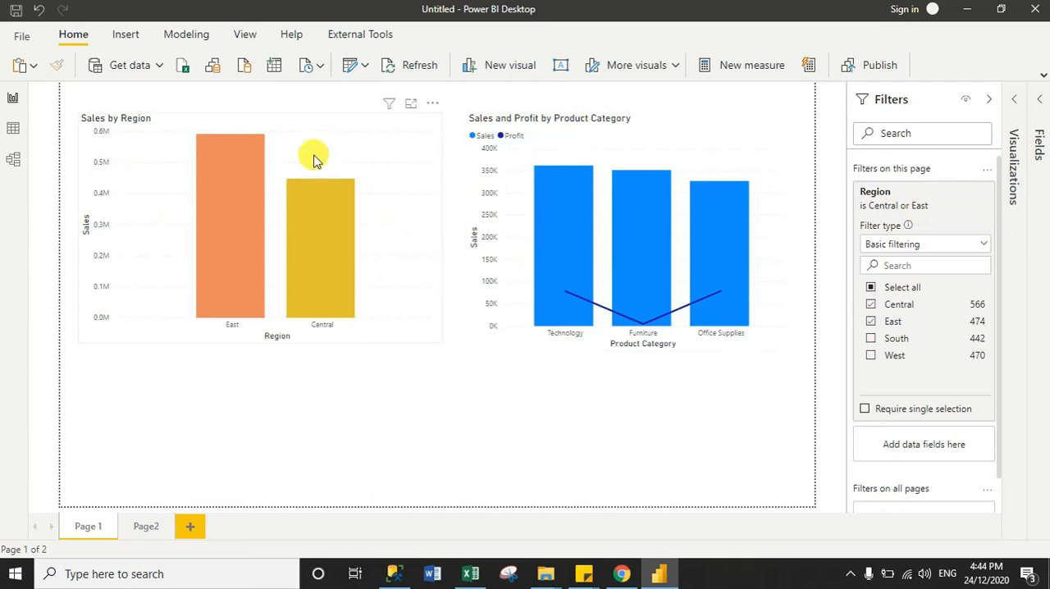
mouse_move(575, 316)
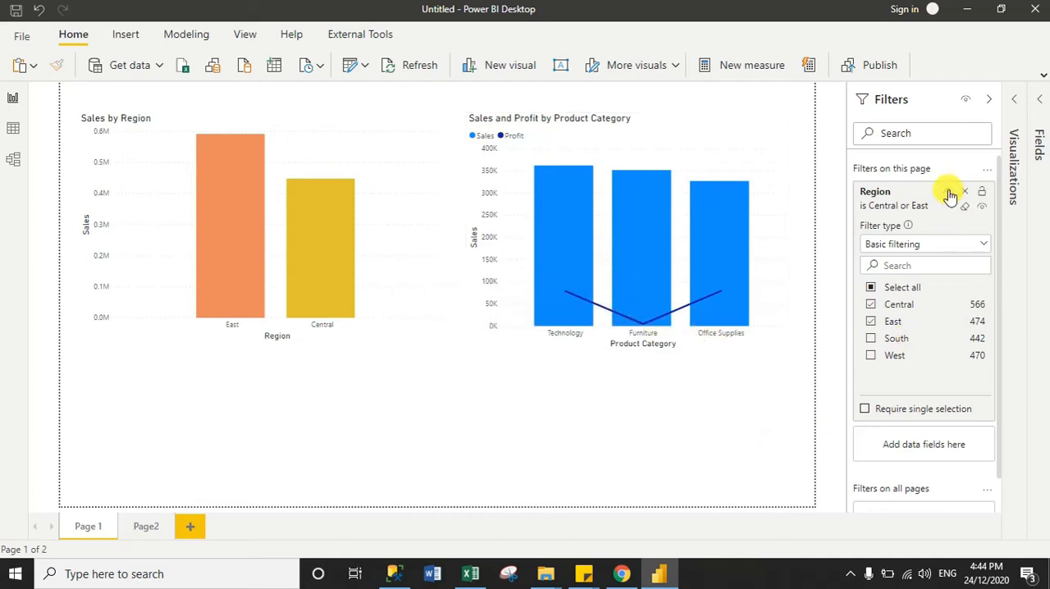
Add Product Category as a second page-level filter on Page 1 and include only Furniture
click(949, 193)
click(1040, 105)
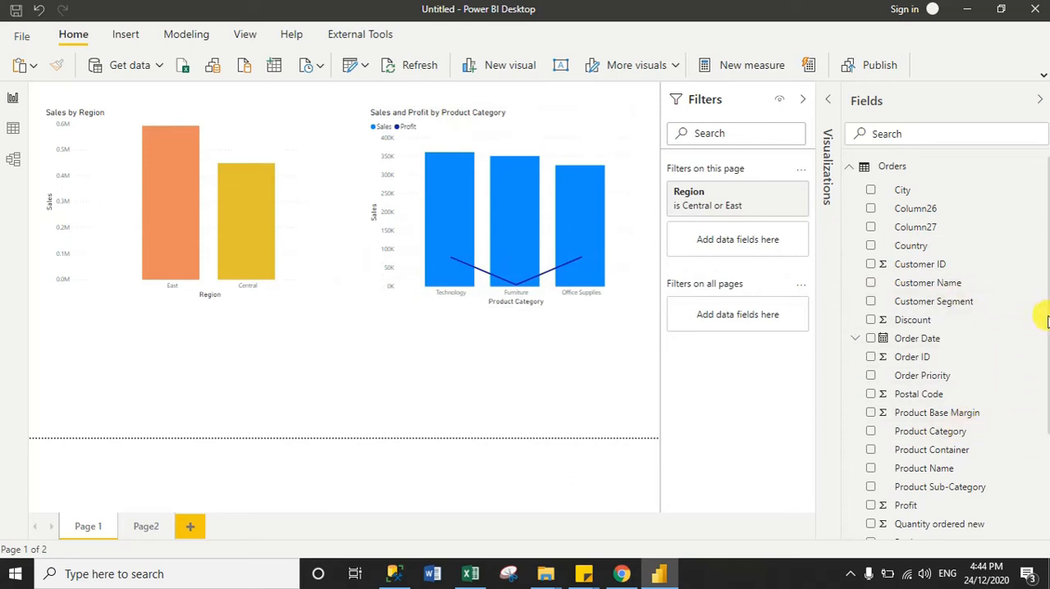
scroll(1047, 320, down, 2)
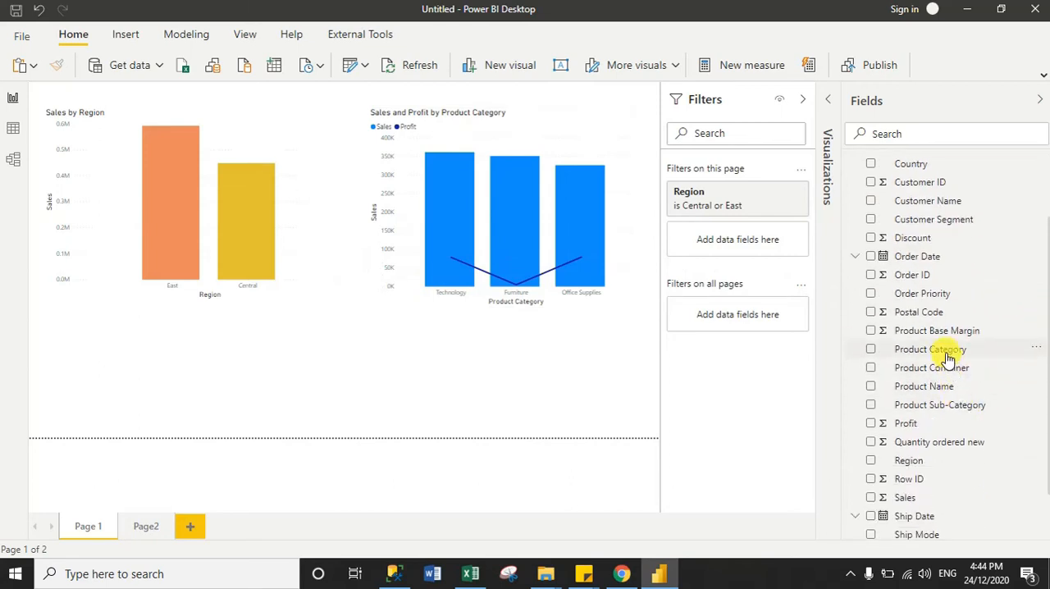
drag(948, 359, 742, 248)
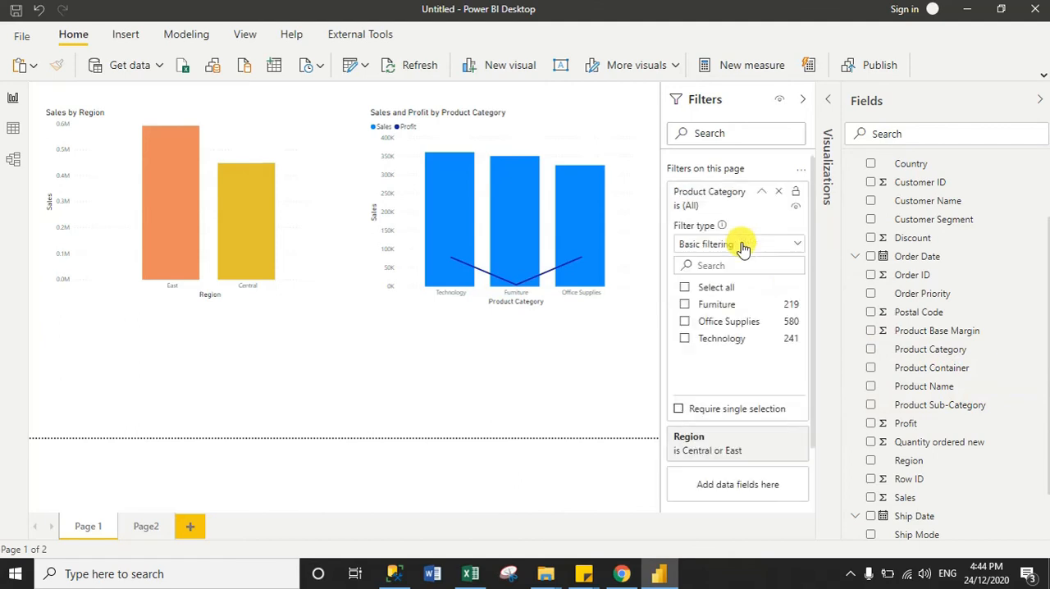
click(693, 307)
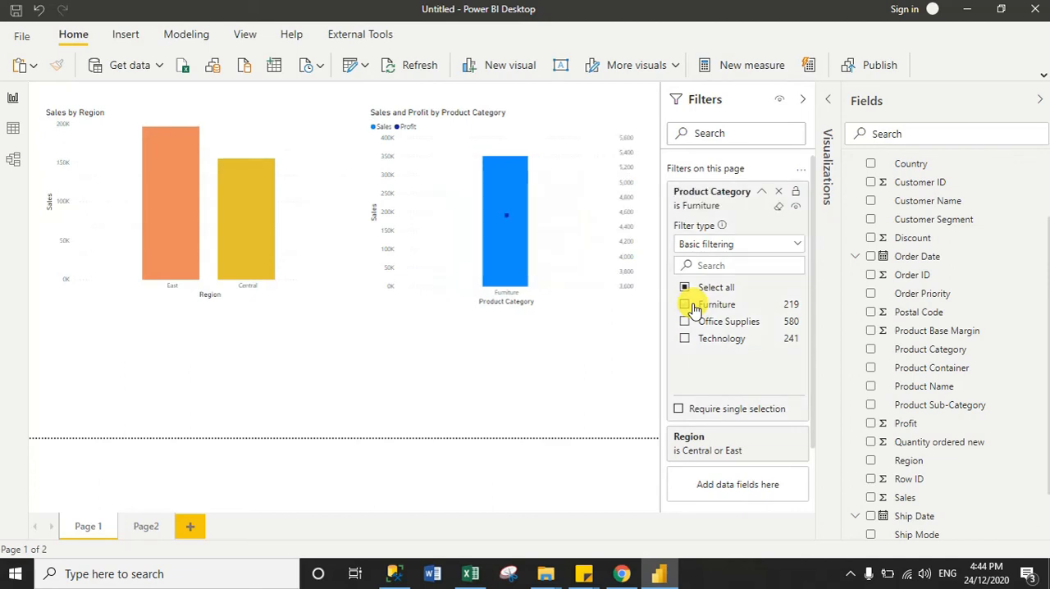
click(762, 194)
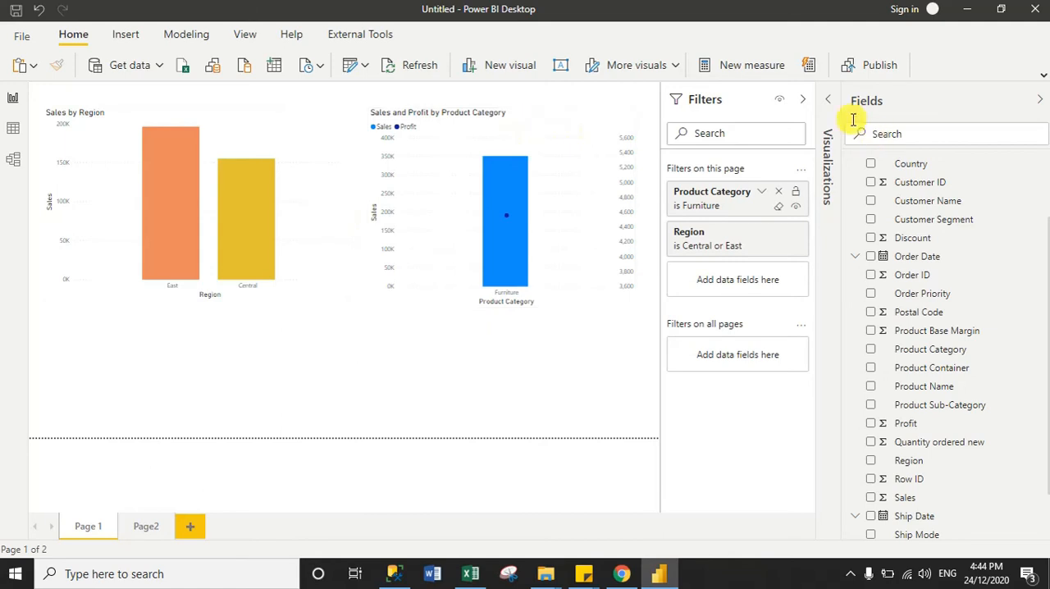
click(807, 100)
click(1040, 98)
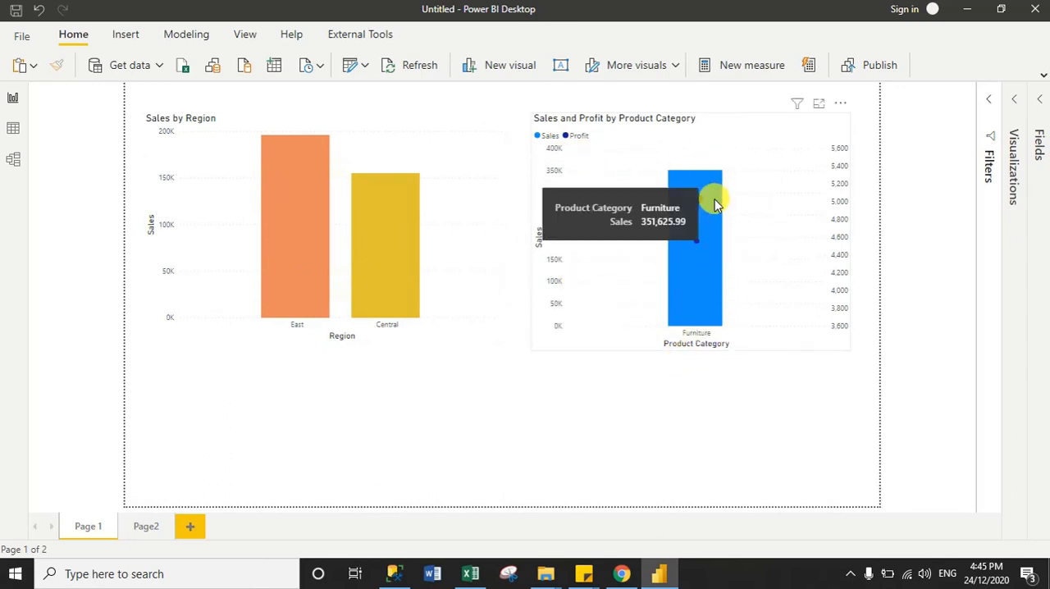
Remove the Product Category and Region page-level filters from Page 1
click(1019, 98)
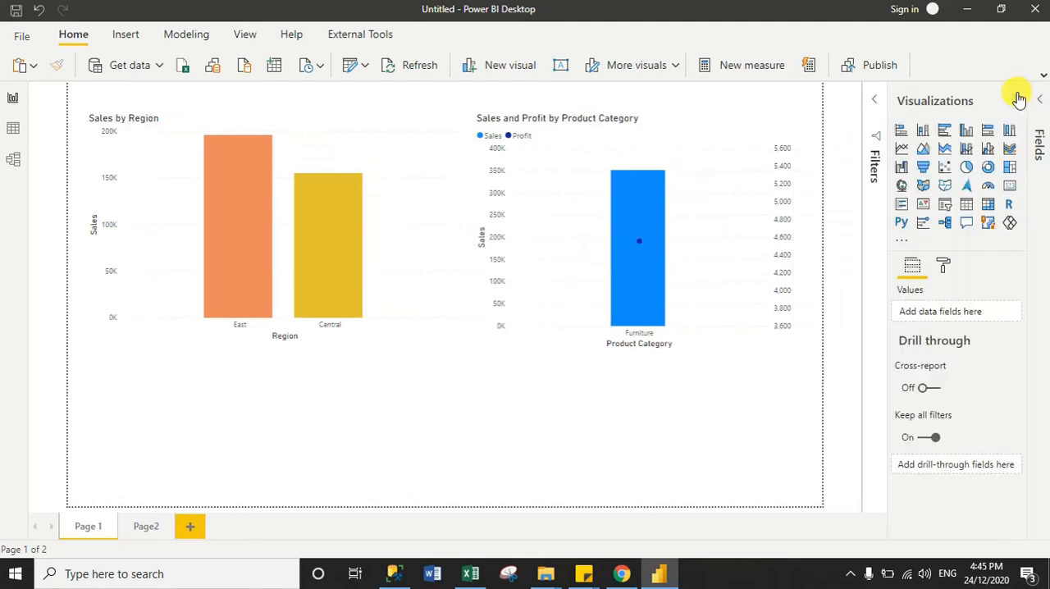
click(871, 100)
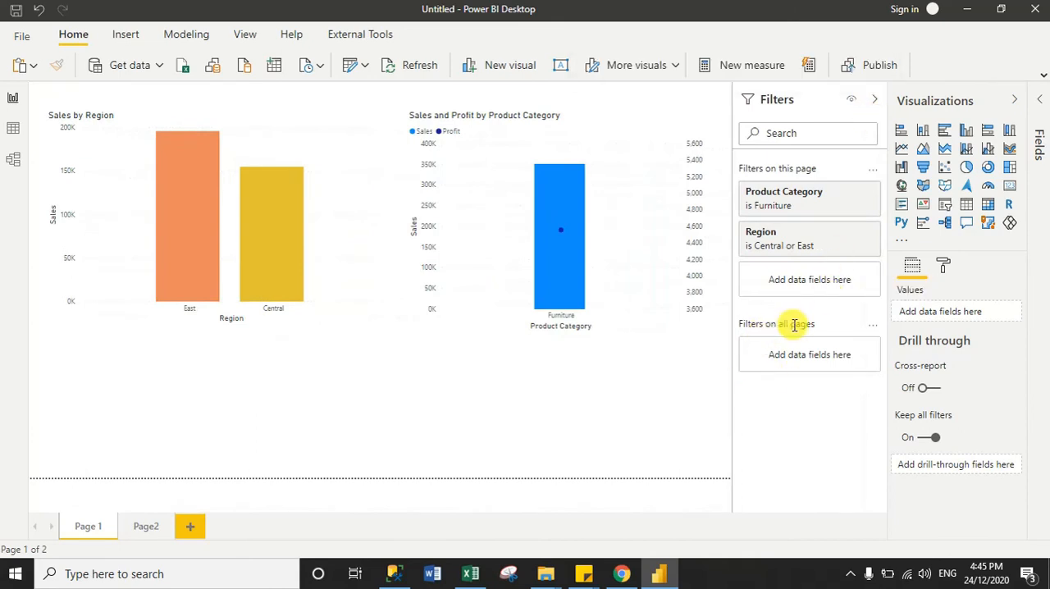
click(852, 197)
click(851, 196)
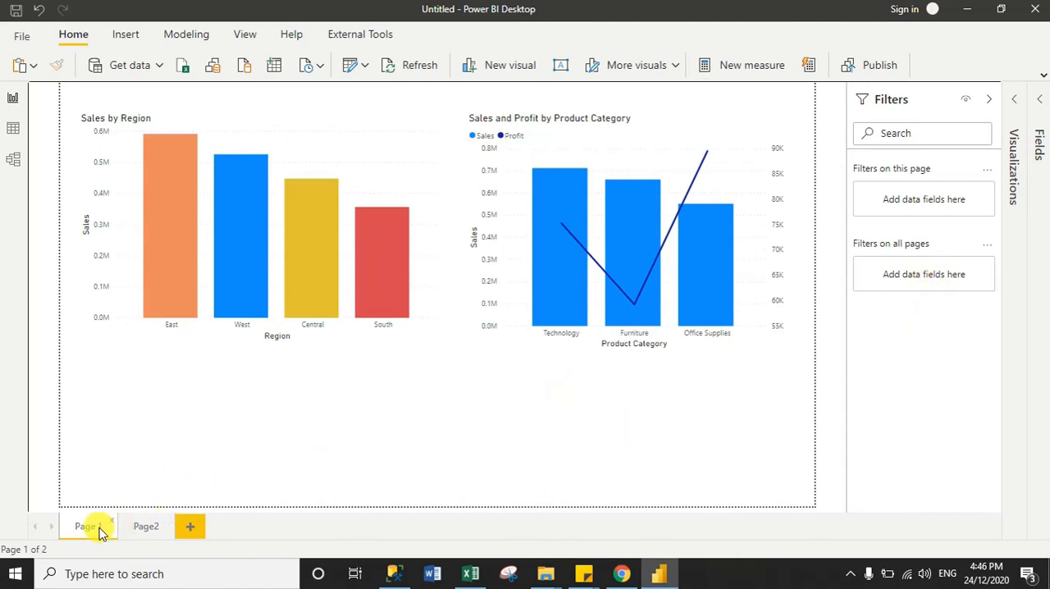
View the unfiltered charts on Page2 and return to those on Page 1
click(133, 528)
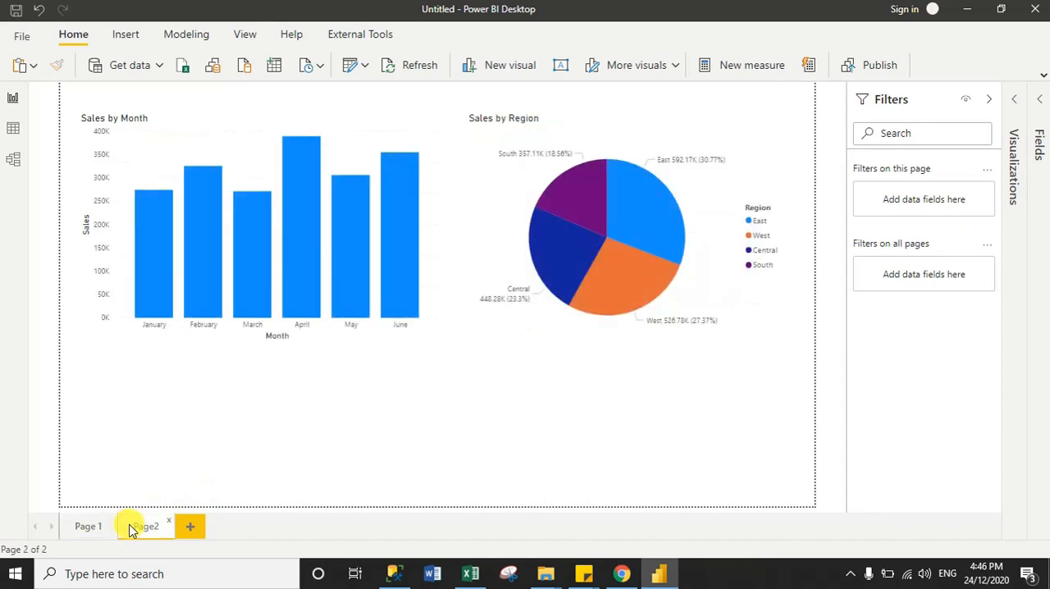
click(85, 526)
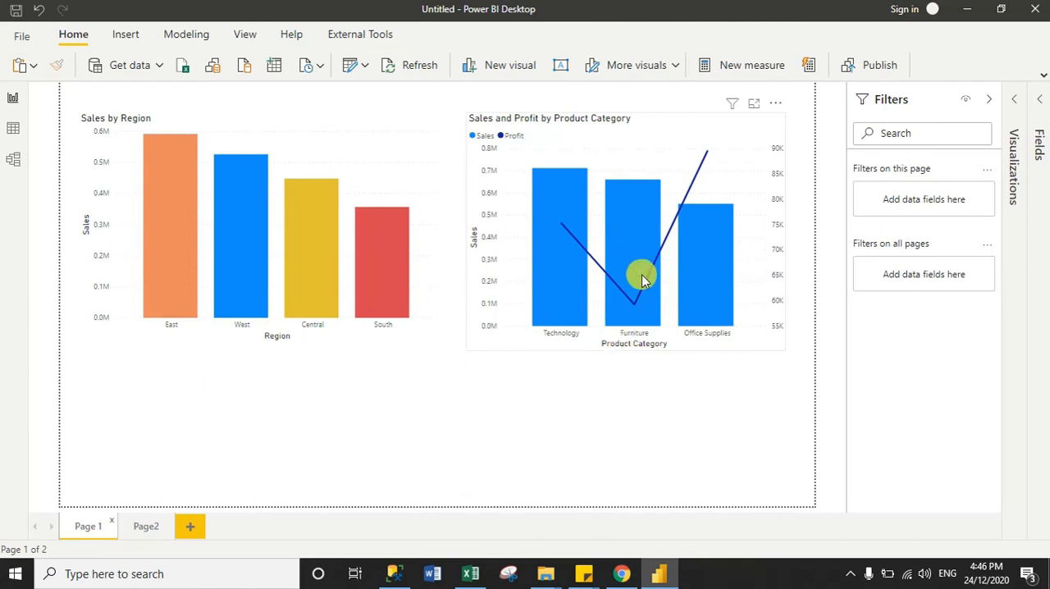
mouse_move(155, 281)
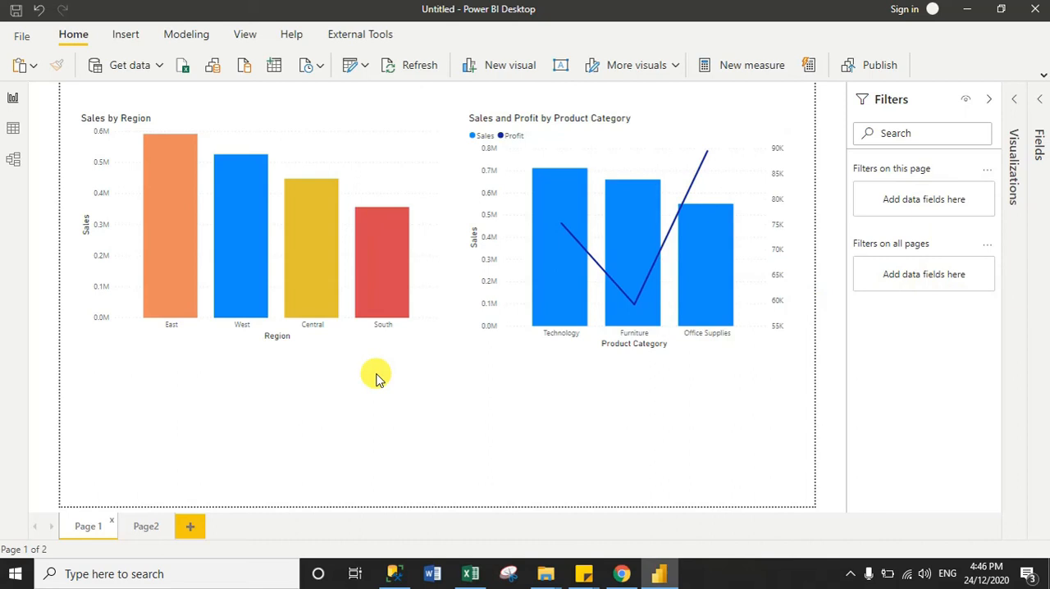
Add the Month level of Order Date as a filter on all pages and include only January
click(1040, 102)
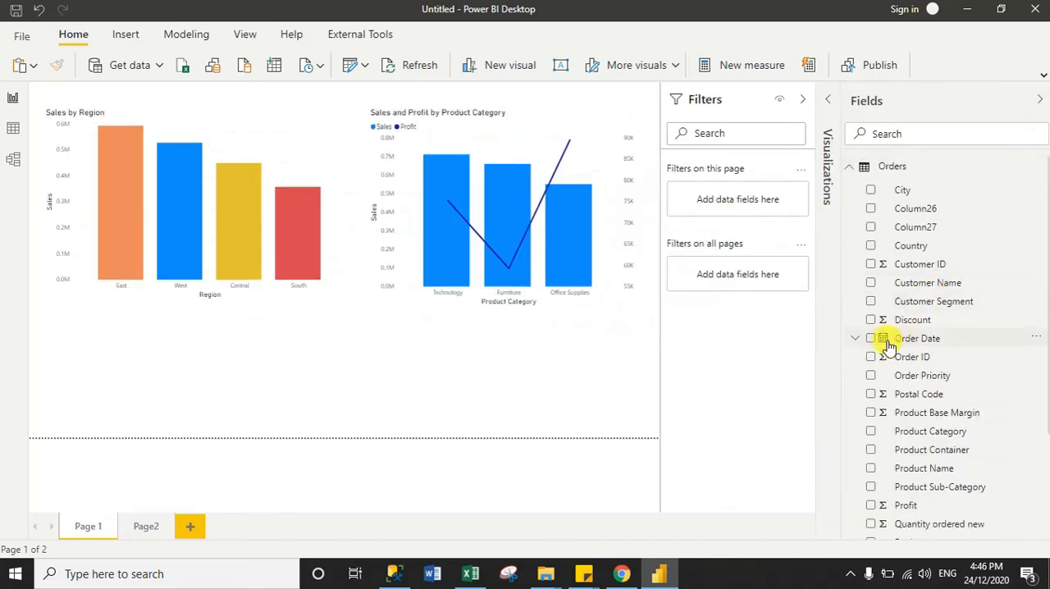
click(857, 341)
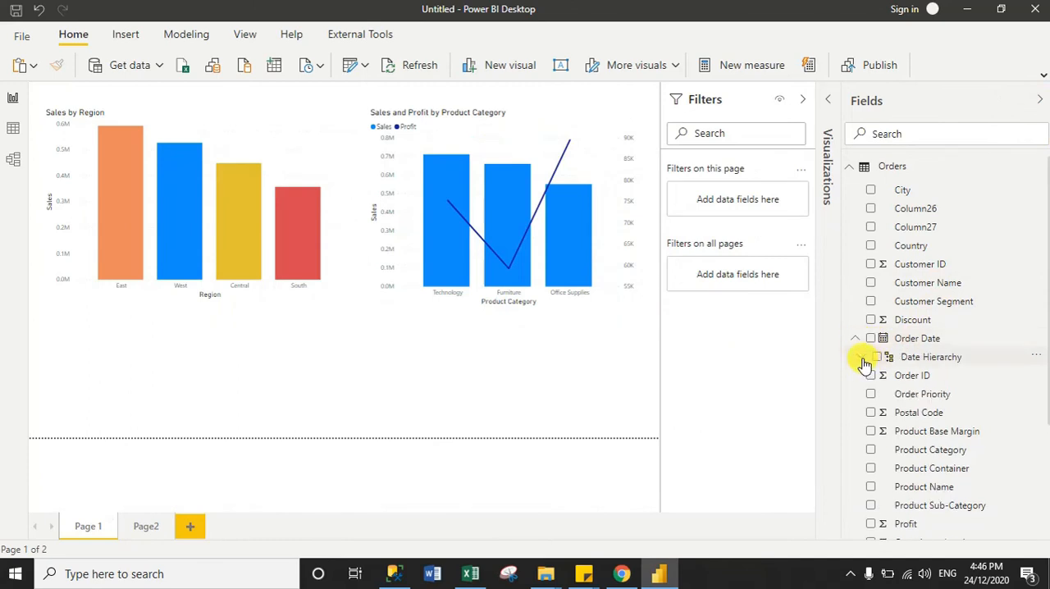
click(863, 359)
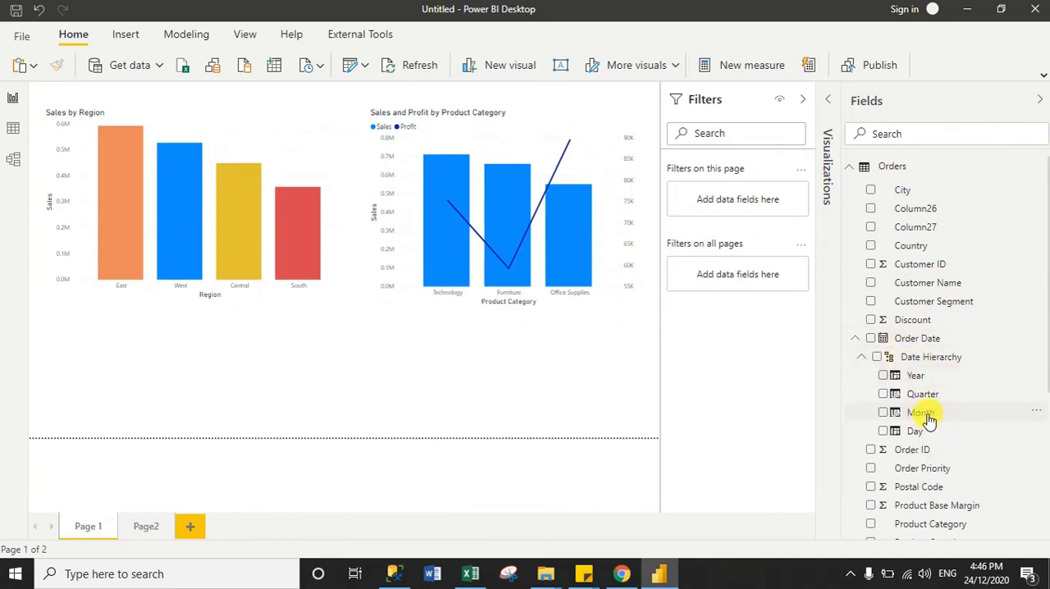
drag(925, 417, 740, 275)
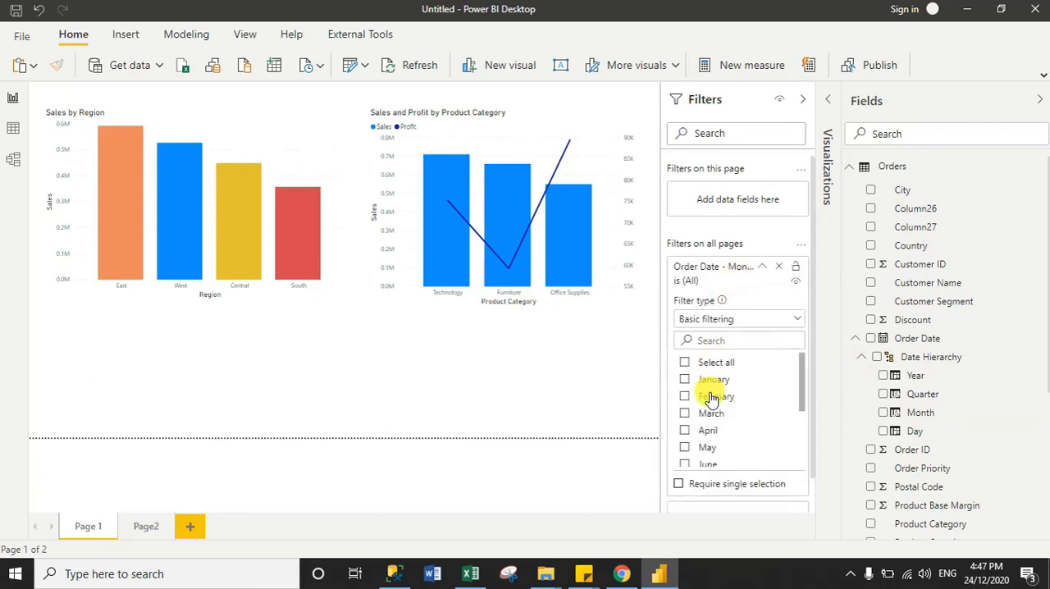
click(697, 382)
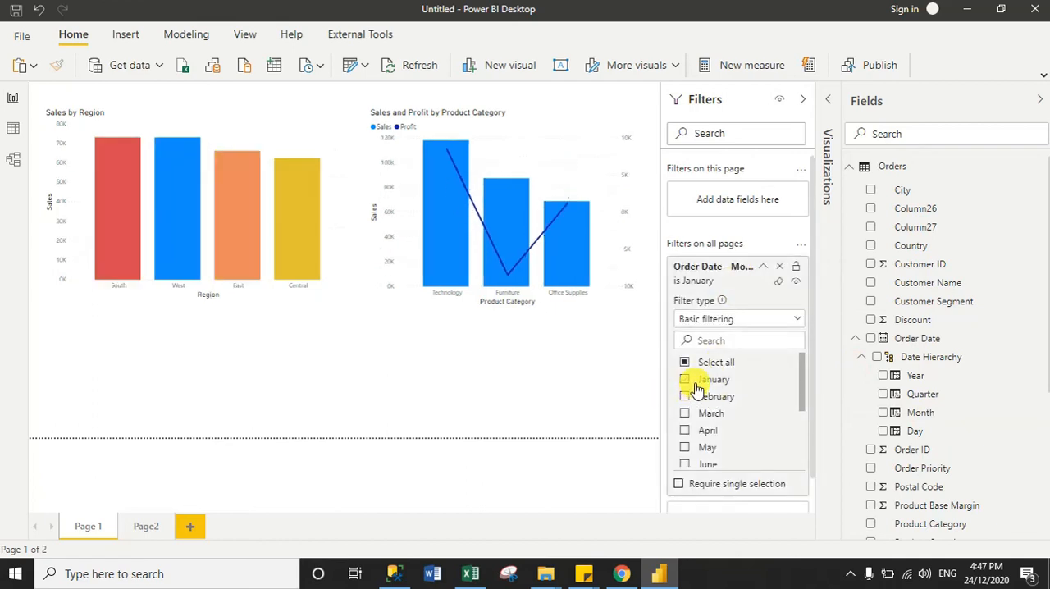
click(764, 267)
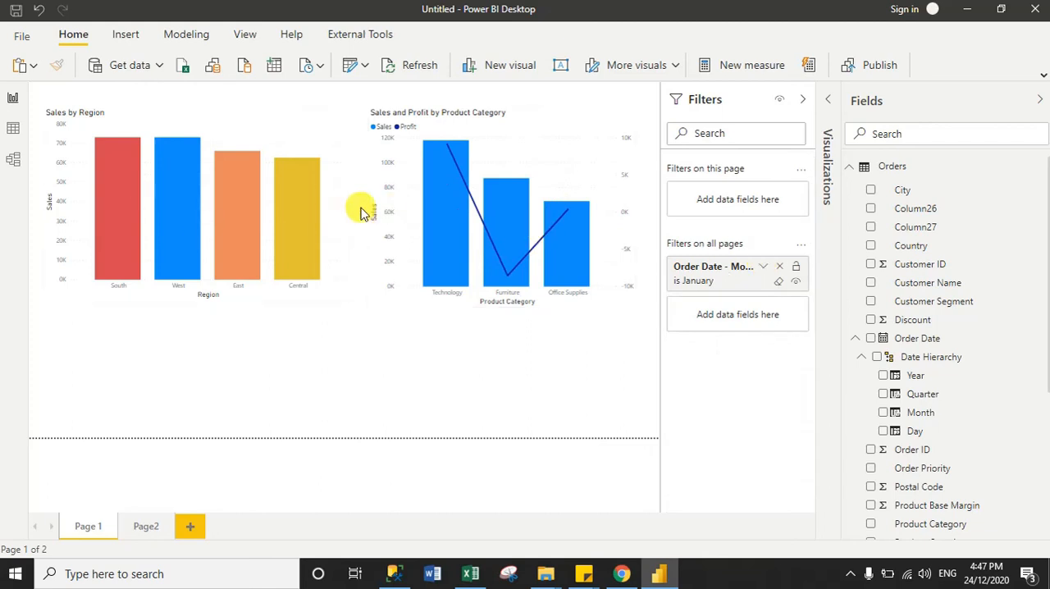
Examine how the all-pages January filter affects the charts on Page 1 and Page2
click(1040, 100)
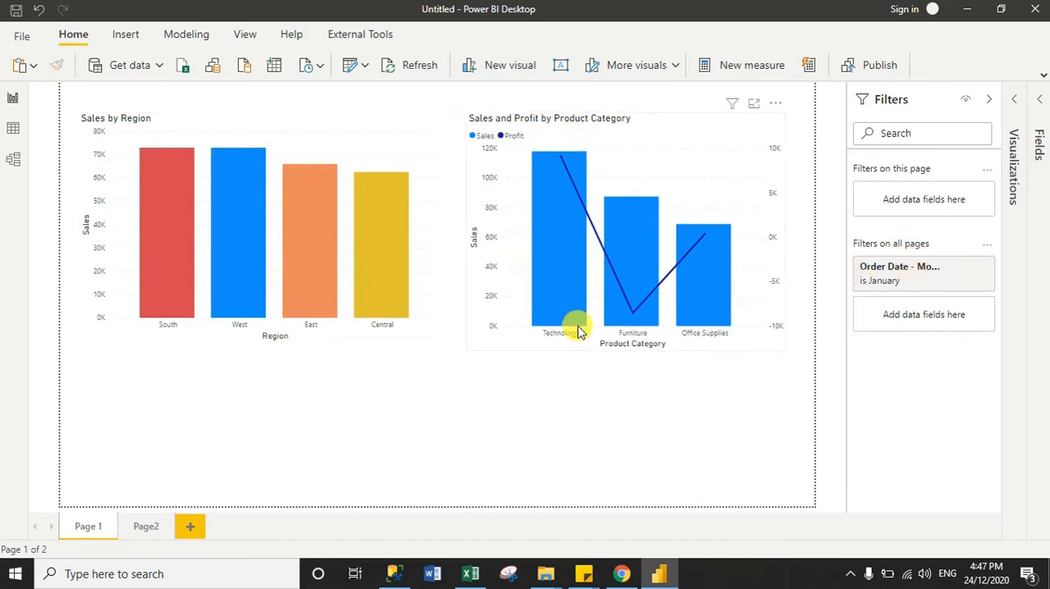
mouse_move(555, 250)
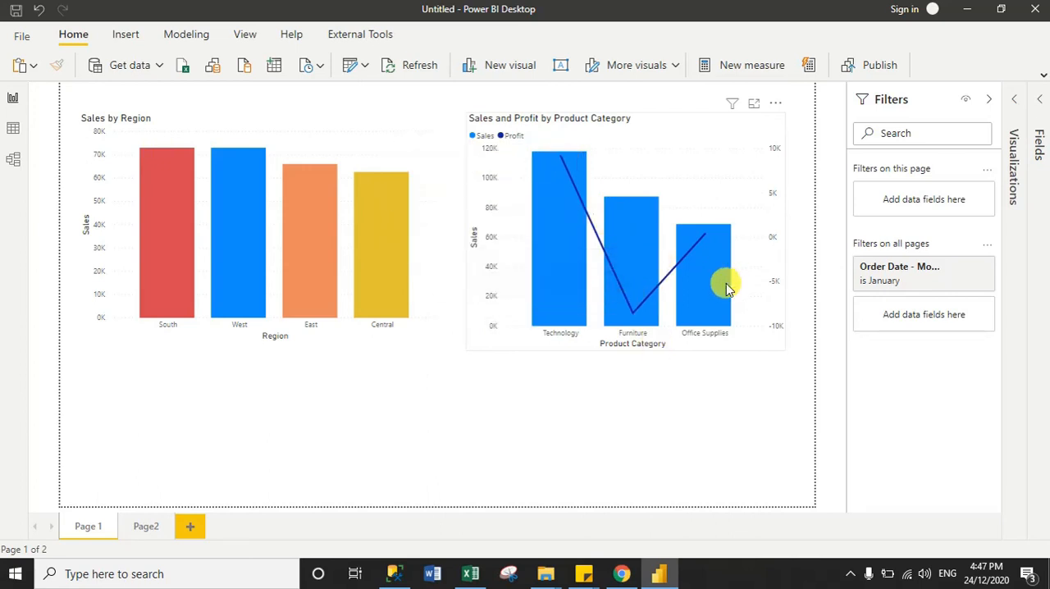
mouse_move(716, 293)
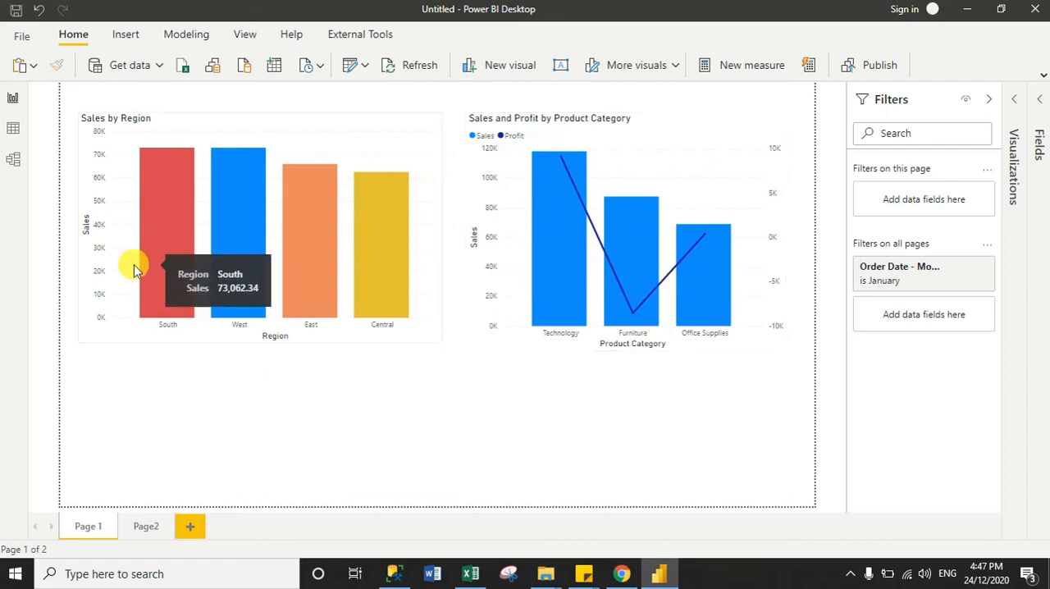
mouse_move(149, 257)
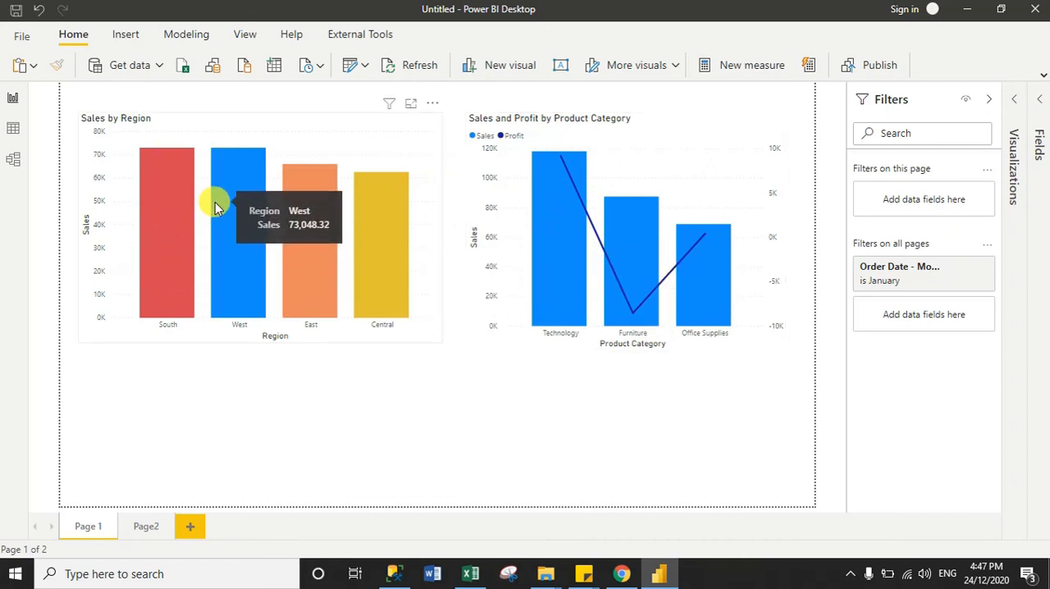
mouse_move(297, 220)
mouse_move(381, 236)
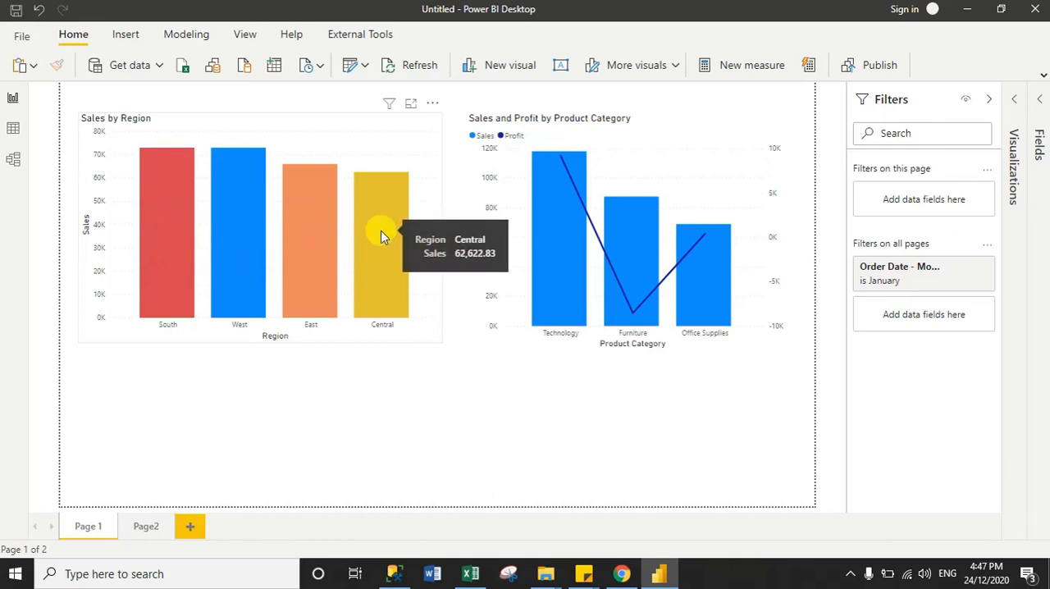
click(145, 529)
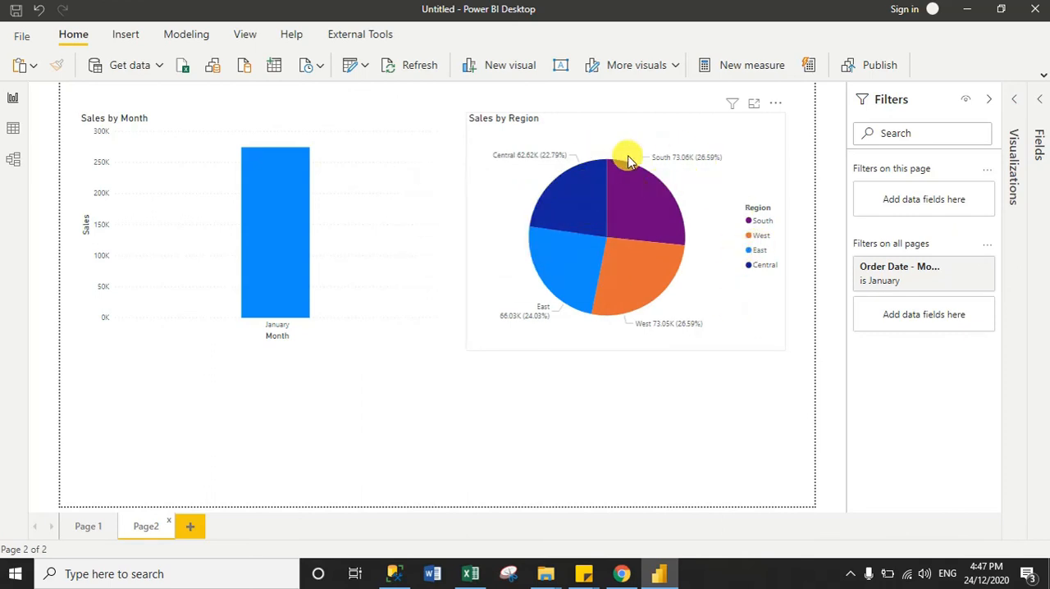
Extend the all-pages Order Date month filter to include February, March and April
click(1042, 98)
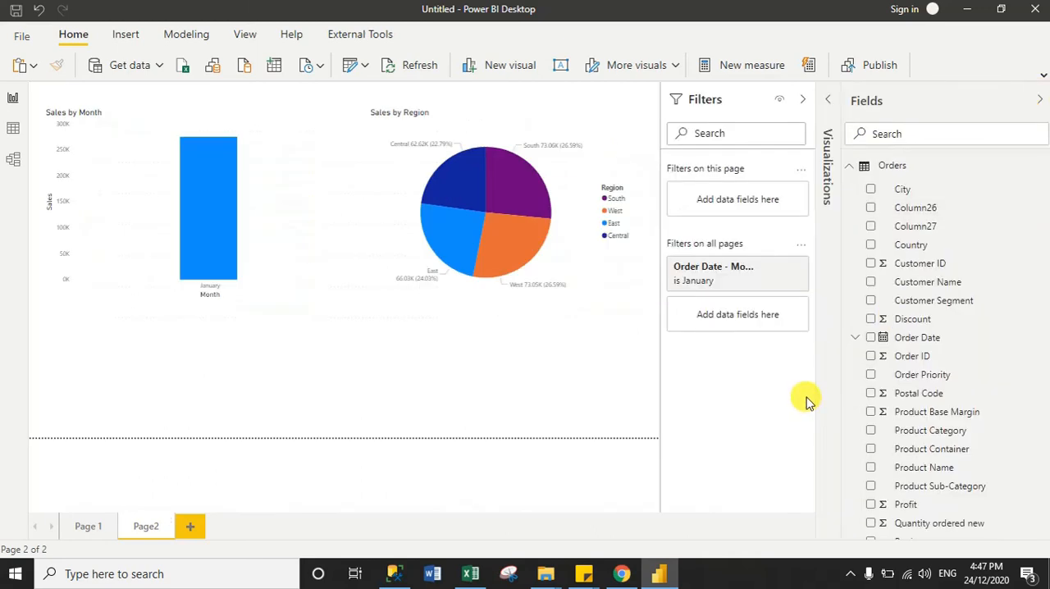
click(764, 271)
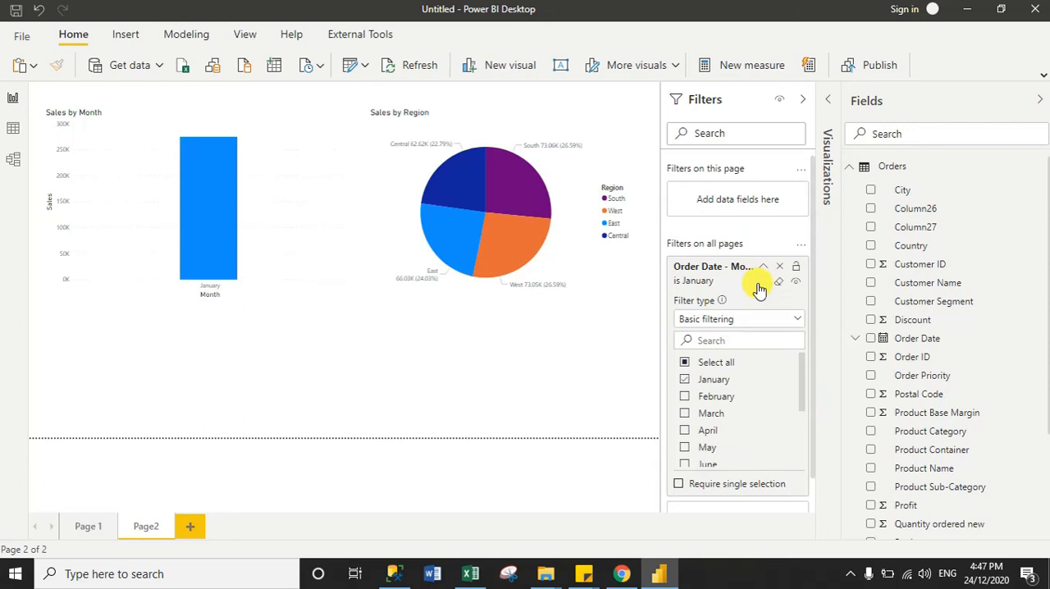
click(709, 415)
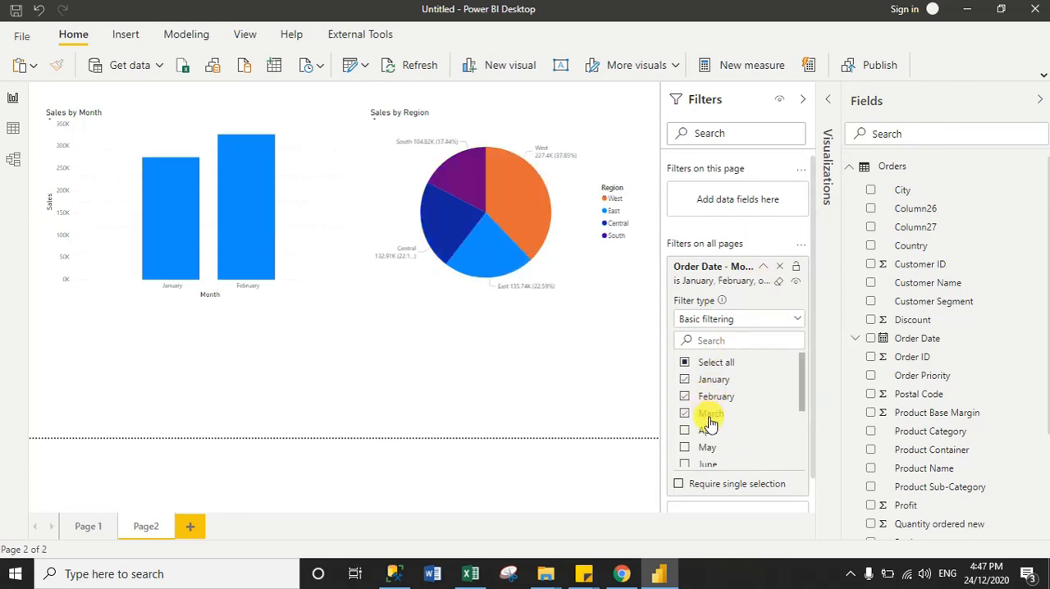
click(698, 431)
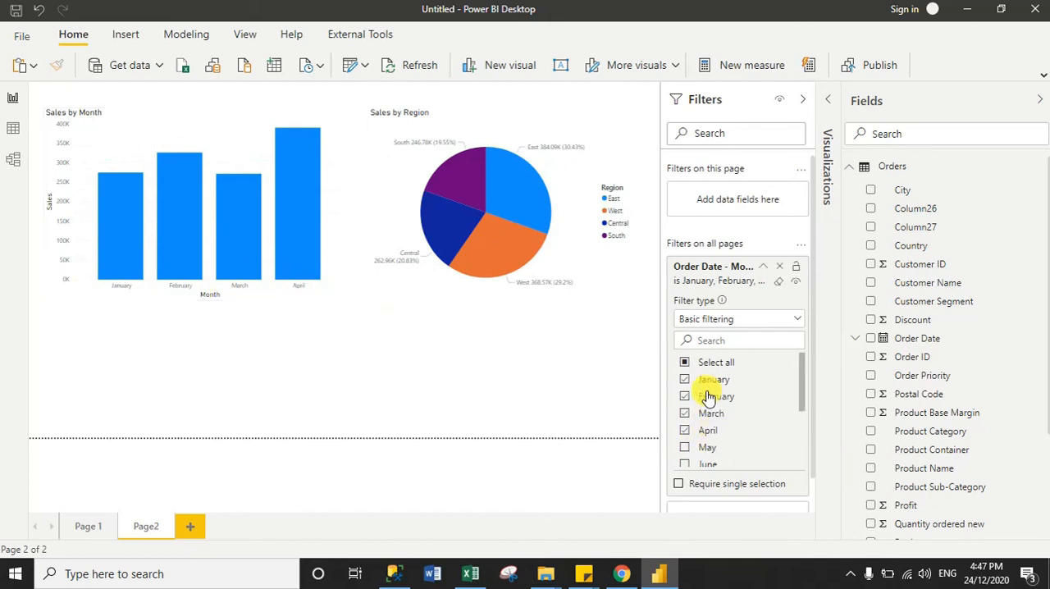
click(762, 274)
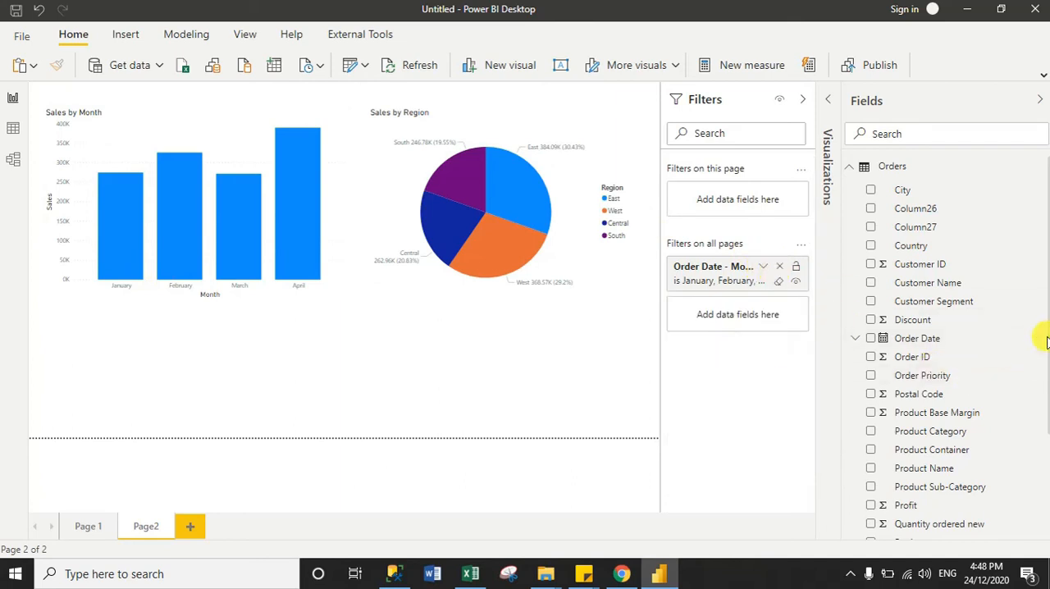
Add Region as a second filter on all pages and include Central, East and South
drag(1048, 345, 1039, 458)
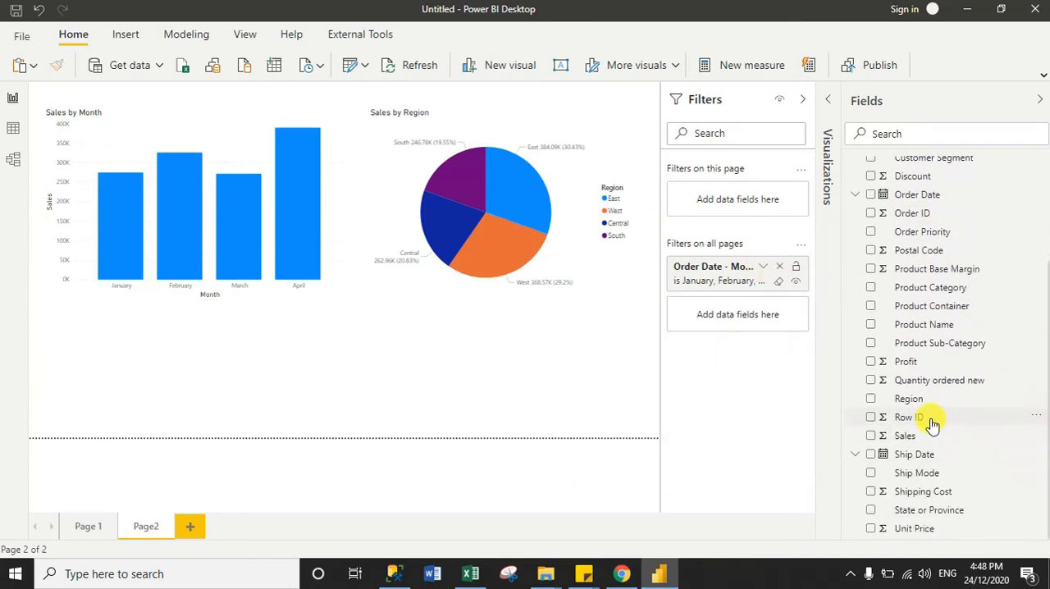
drag(914, 405, 729, 320)
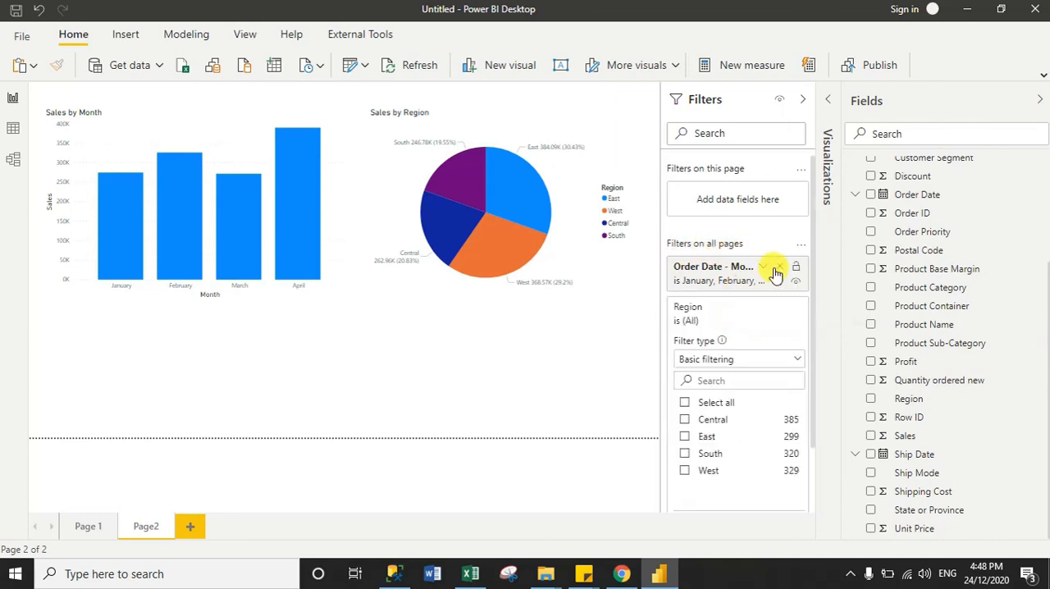
click(719, 423)
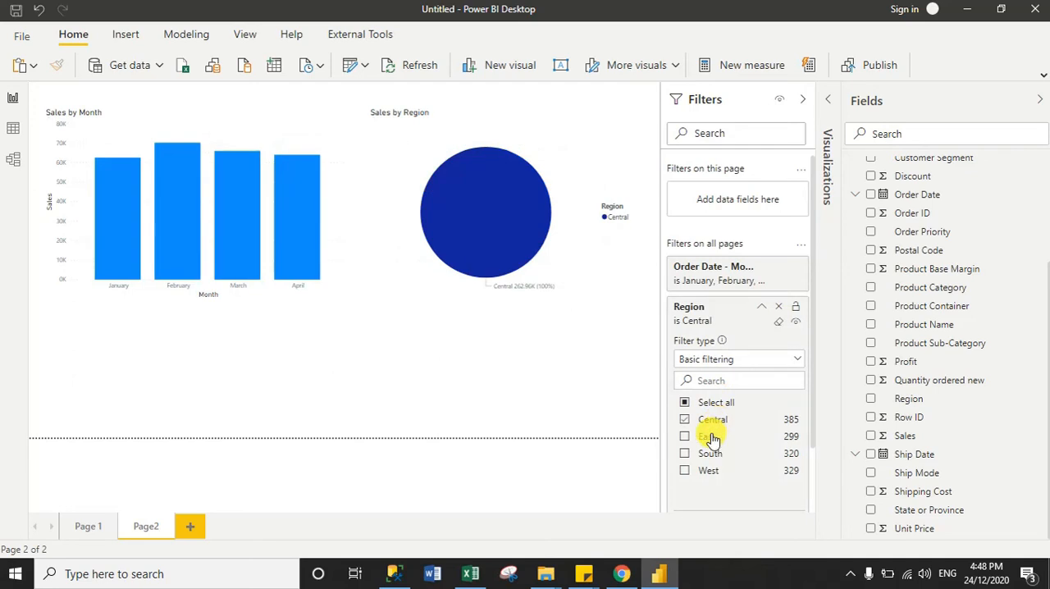
click(711, 438)
click(710, 454)
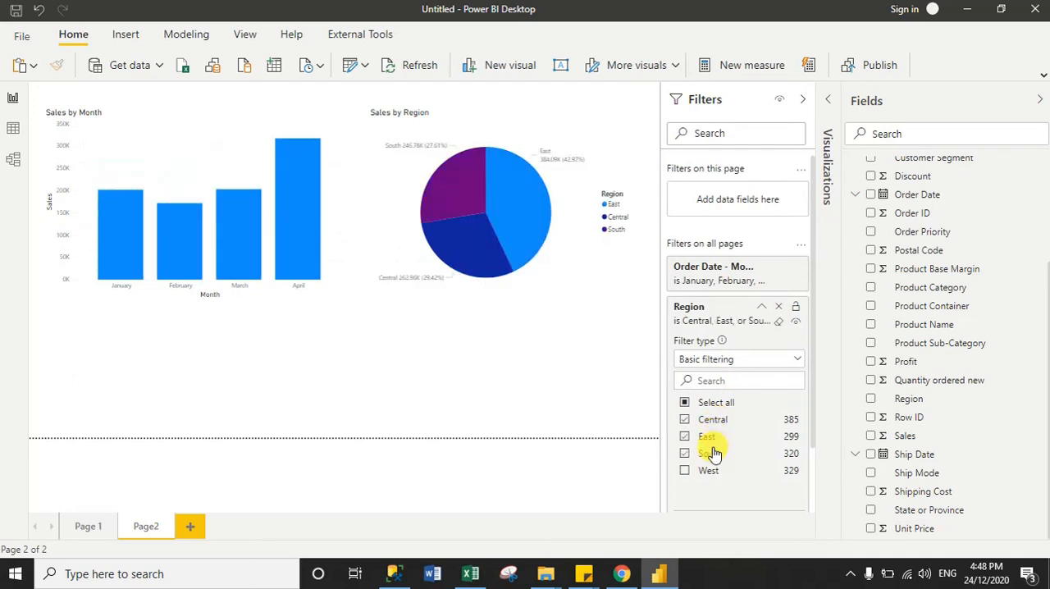
Examine how the all-pages month and Region filters affect the charts on Page2 and Page 1
click(1041, 105)
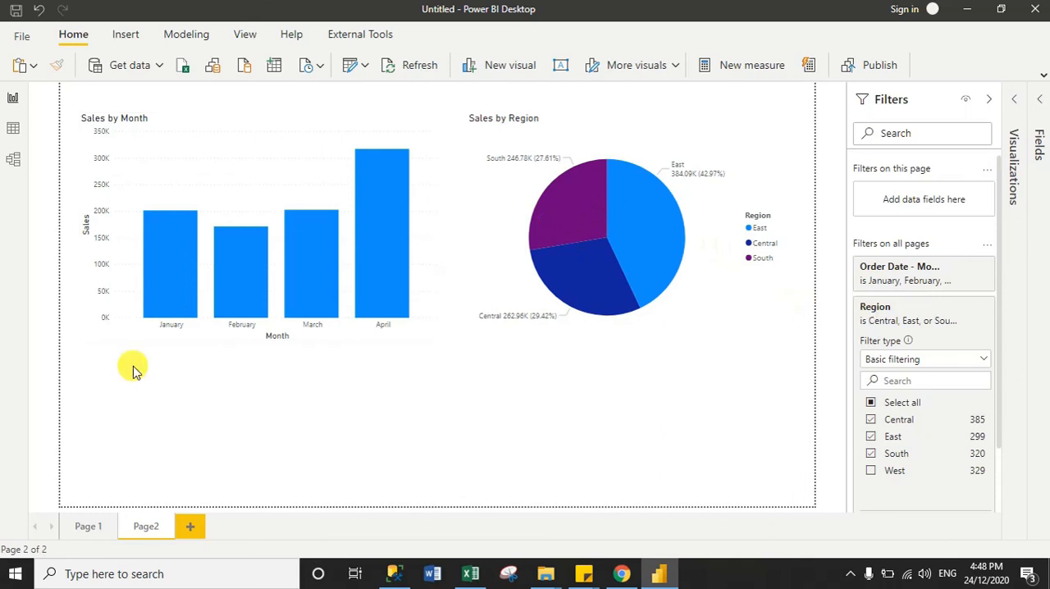
mouse_move(396, 318)
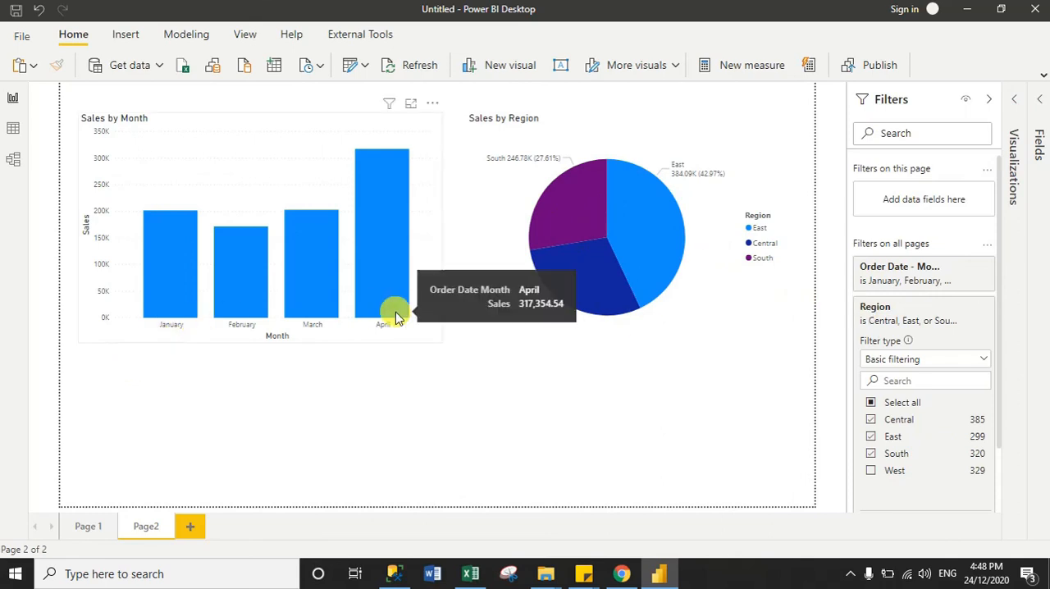
click(82, 523)
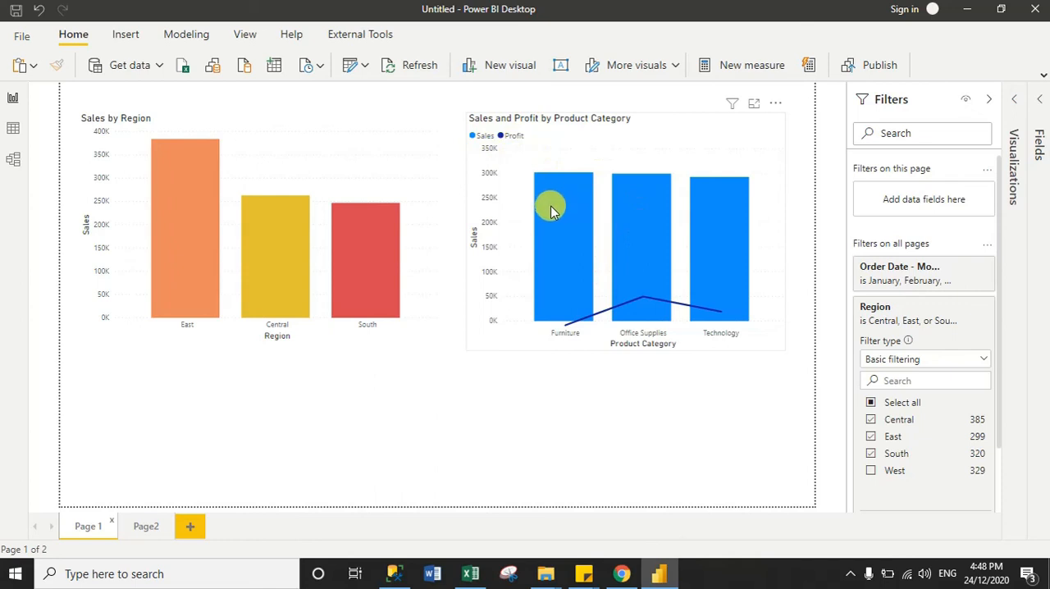
mouse_move(552, 211)
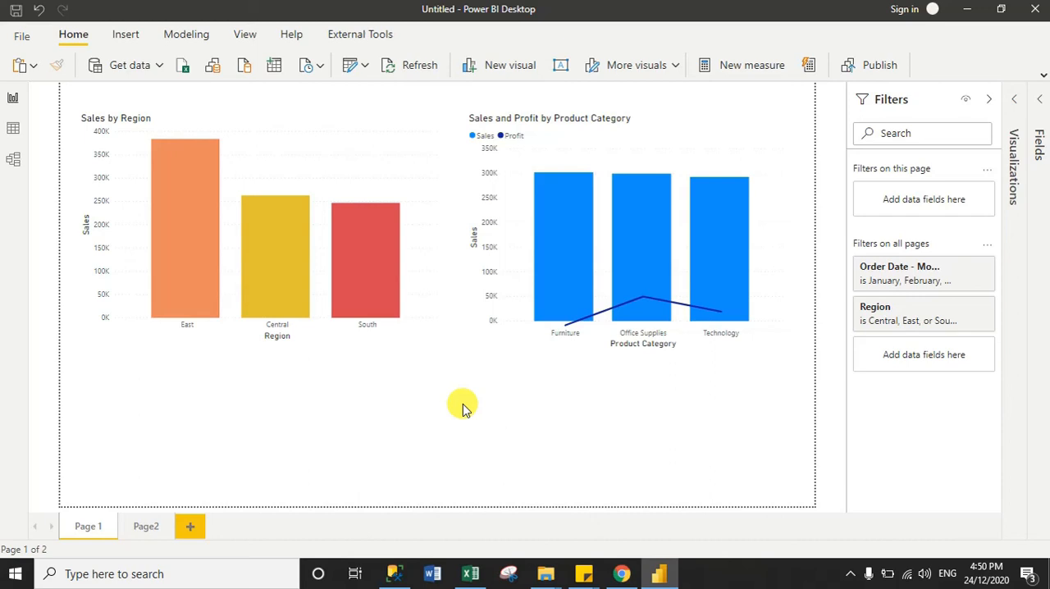
Check the filter levels offered for the product category chart and deselect the chart
click(616, 137)
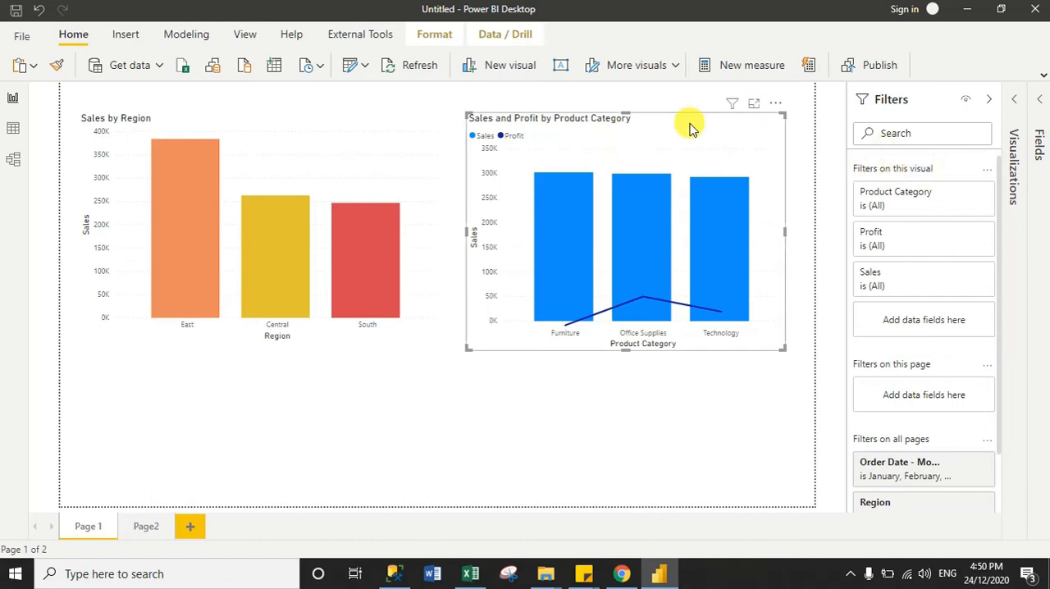
click(641, 432)
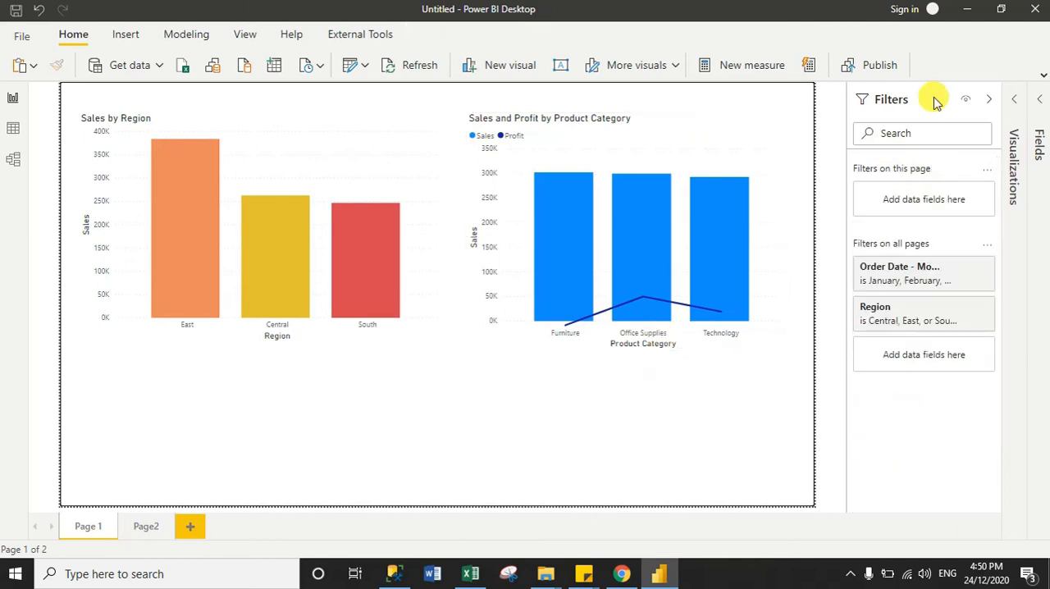